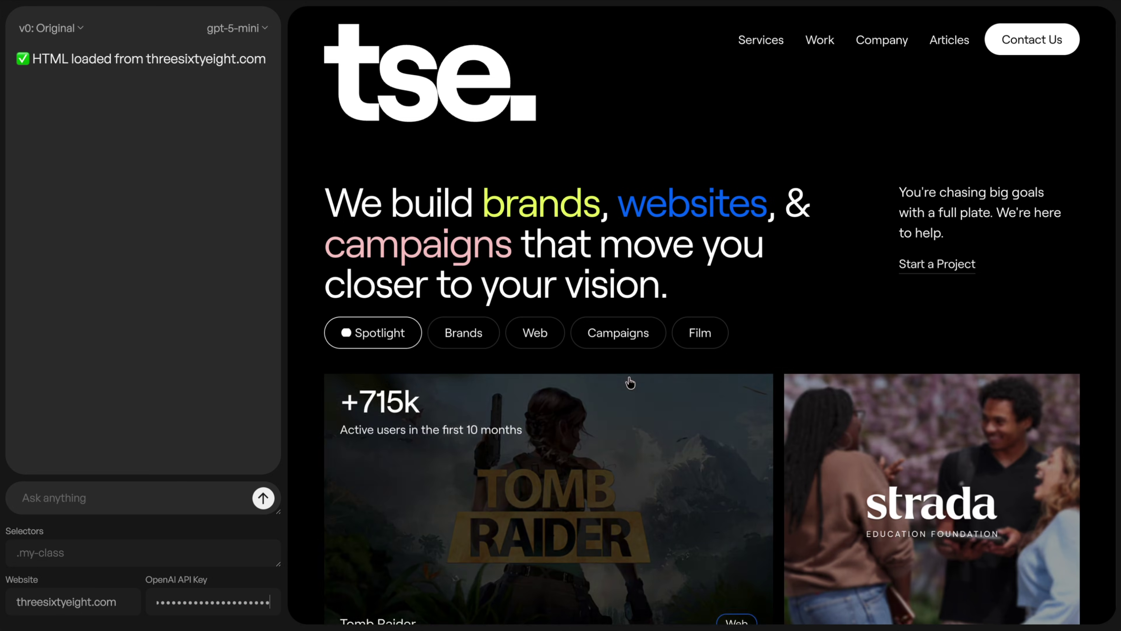
# - Scroll the site preview to the client logo marquee and Who We Are section, then focus the request box
pyautogui.scroll(-10, 493, 253)
pyautogui.scroll(-10, 494, 253)
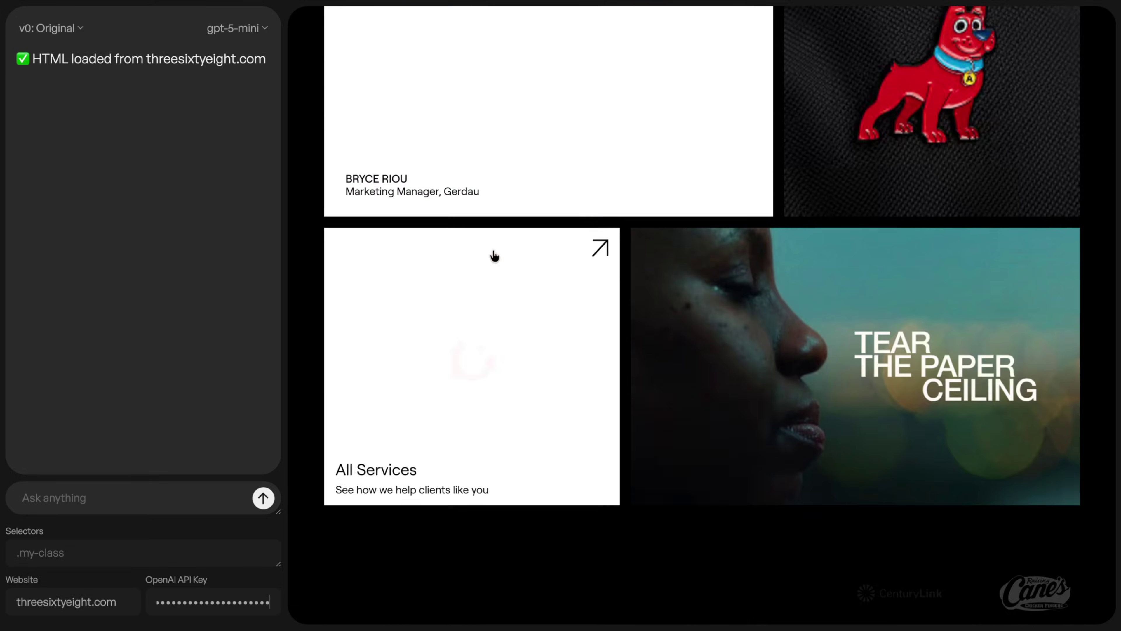
pyautogui.scroll(1, 556, 155)
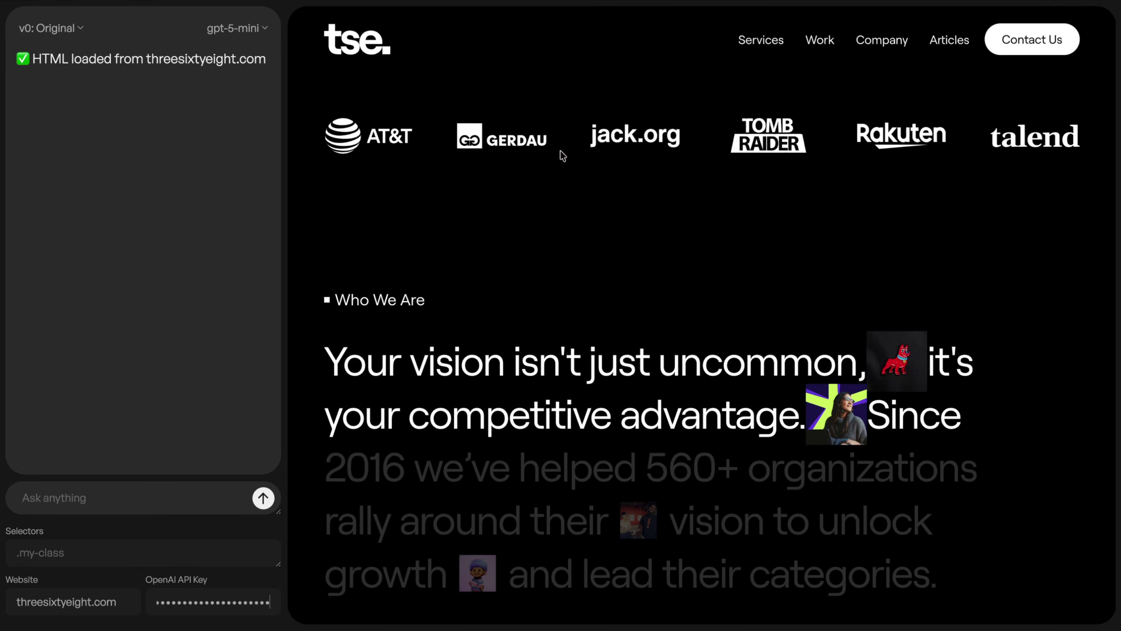
pyautogui.scroll(2, 560, 156)
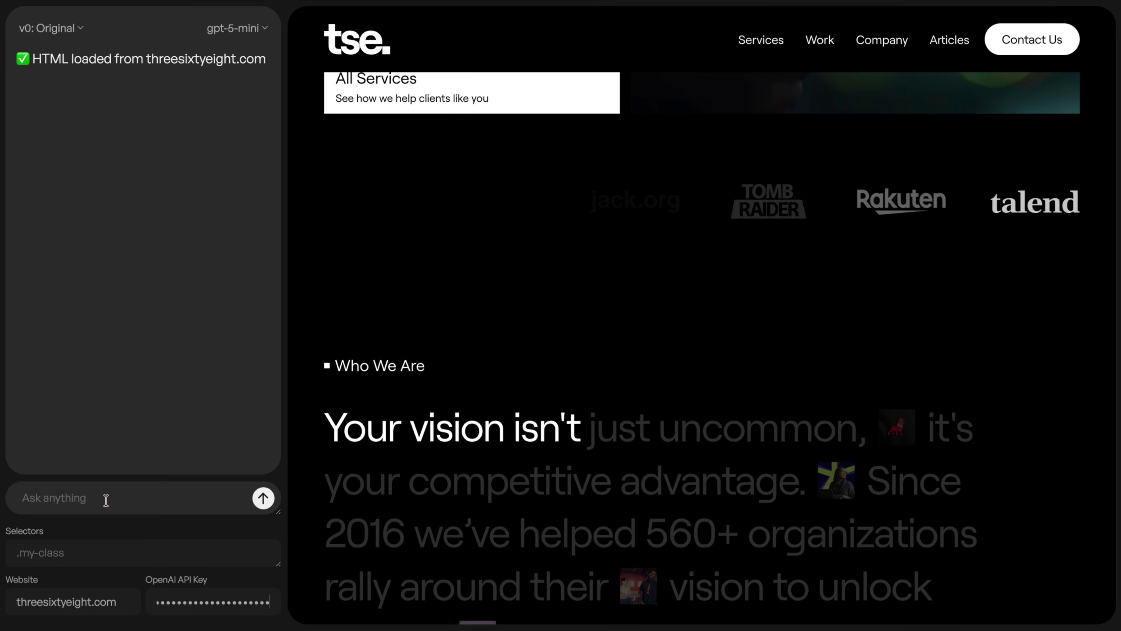
pyautogui.click(93, 502)
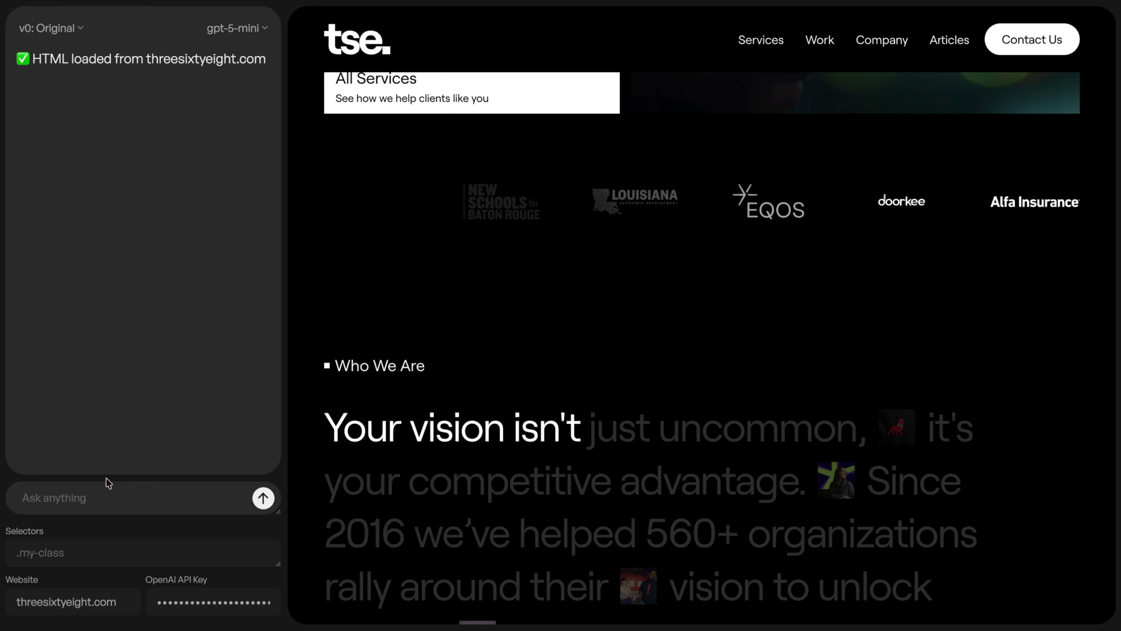
# - Ask the AI to stagger logo marquee items in random order using GSAP's from: "random"
pyautogui.write('change the ')
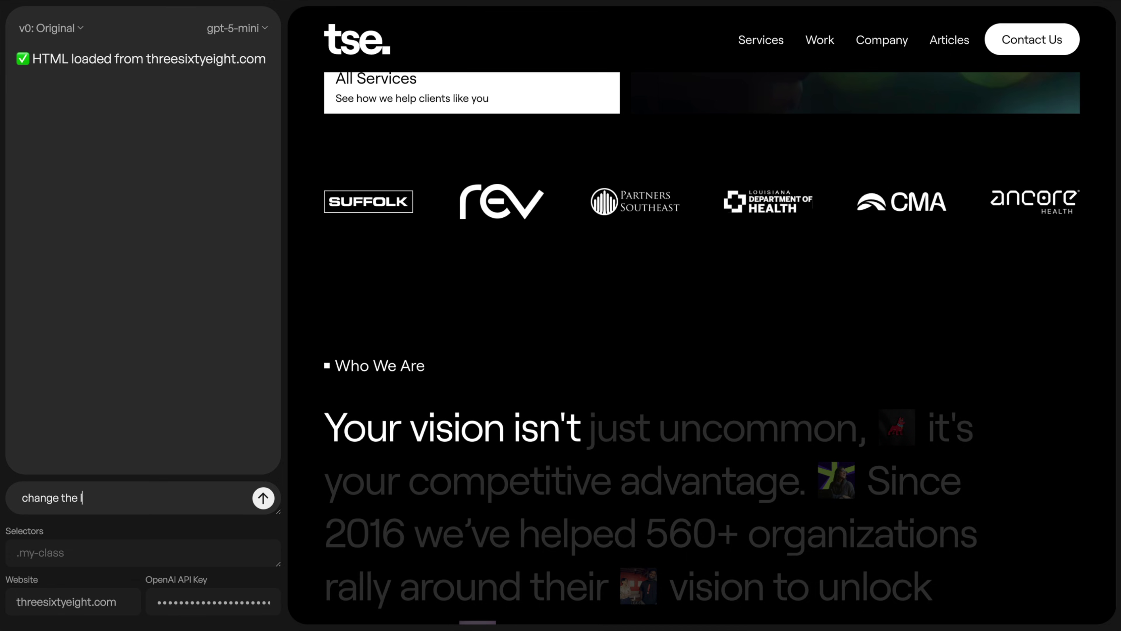
pyautogui.write('logo marquee')
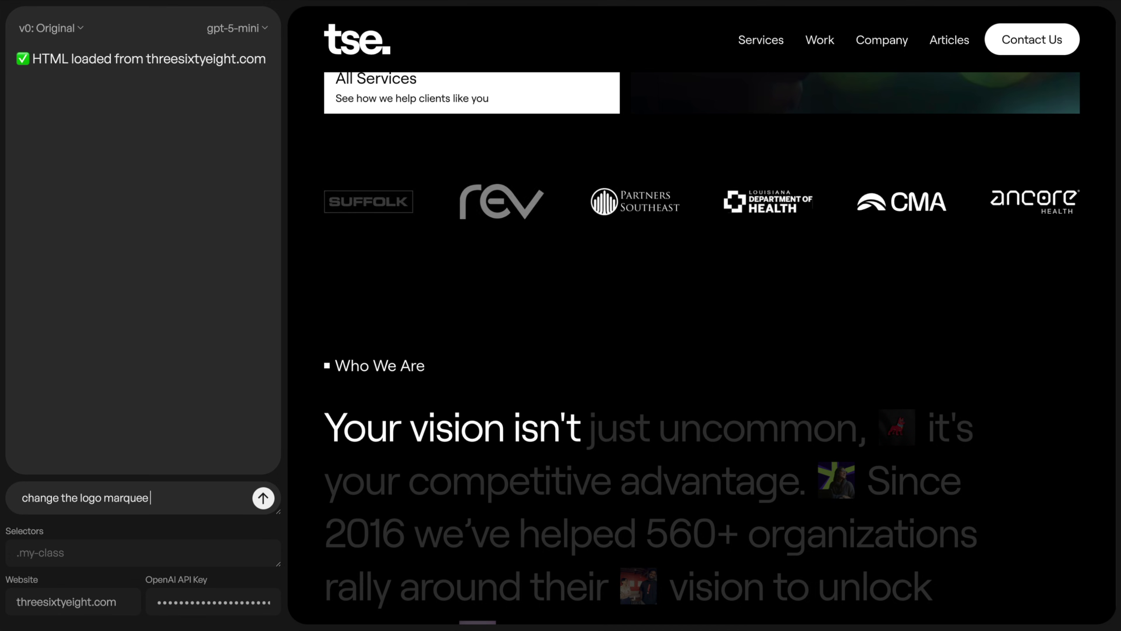
pyautogui.write(' animation to stagg')
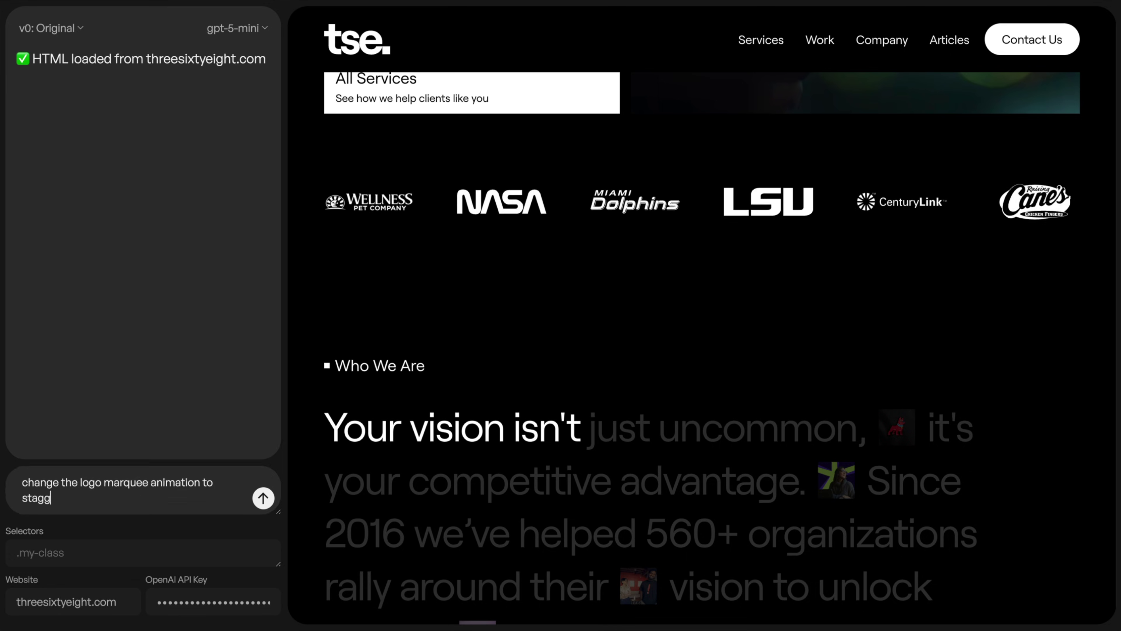
pyautogui.write('er items in a random')
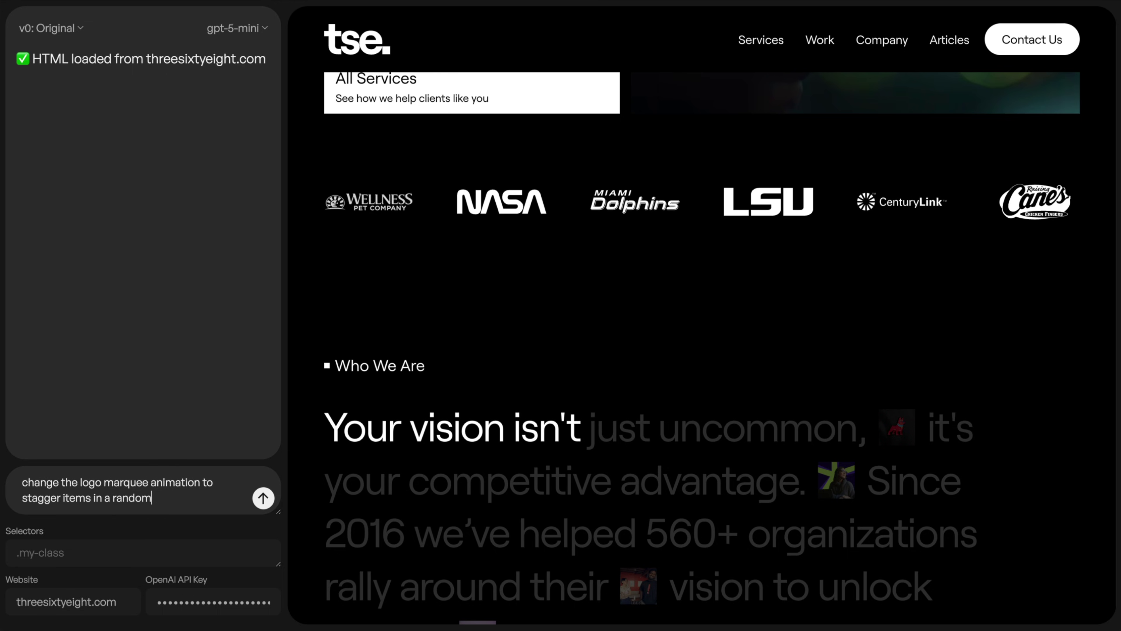
pyautogui.write(' order each th')
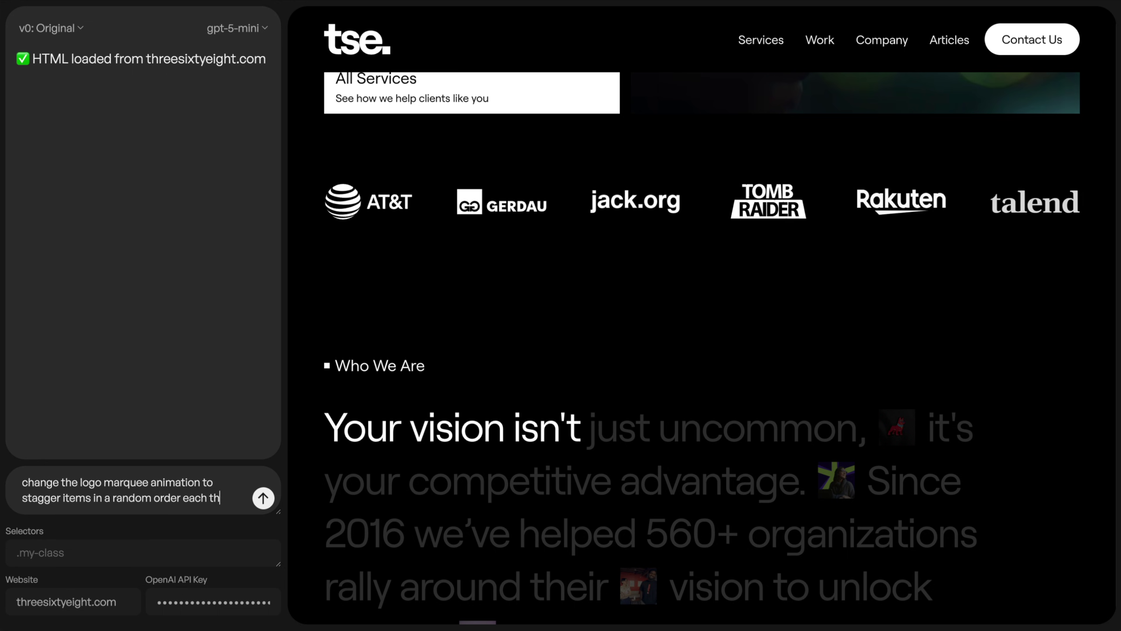
pyautogui.press('BackSpace')
pyautogui.write('ime they an')
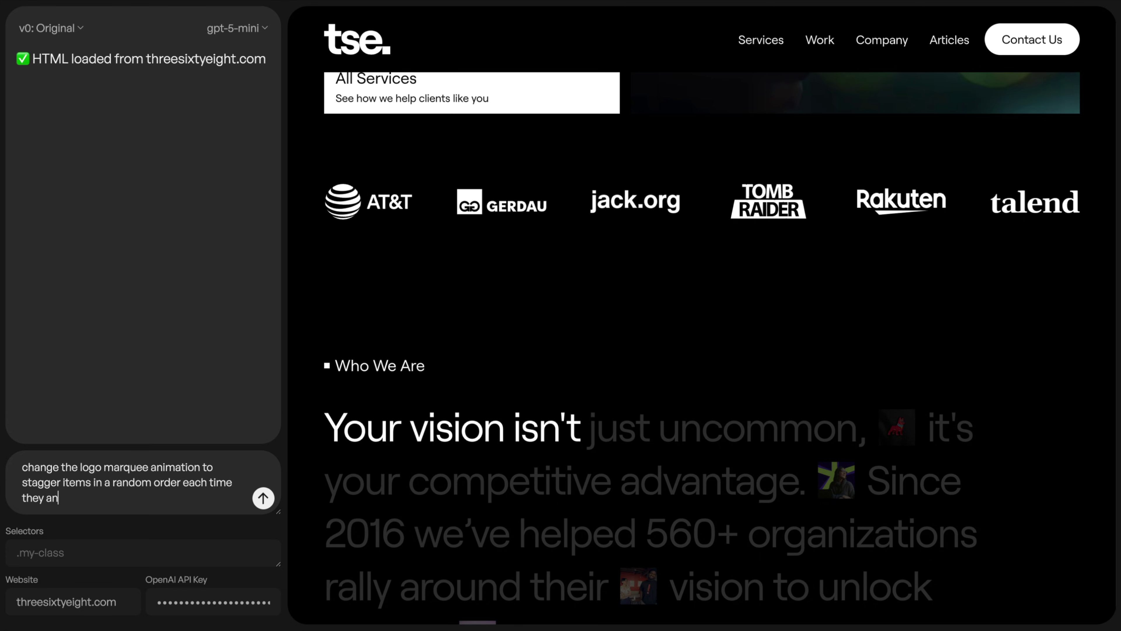
pyautogui.write('imate and animate ')
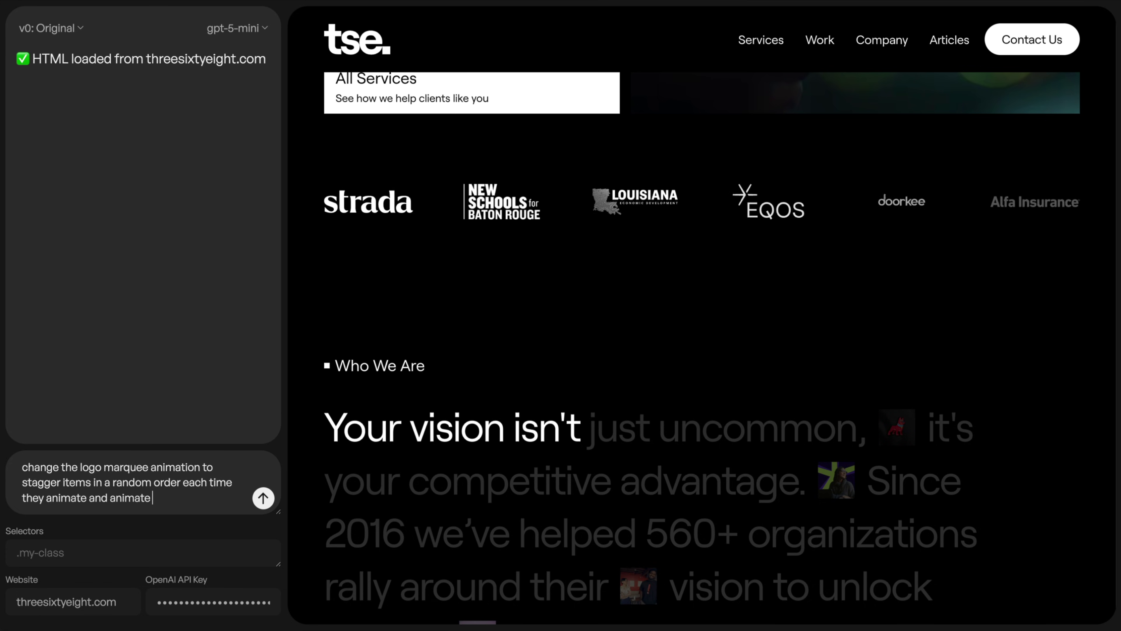
pyautogui.write('out')
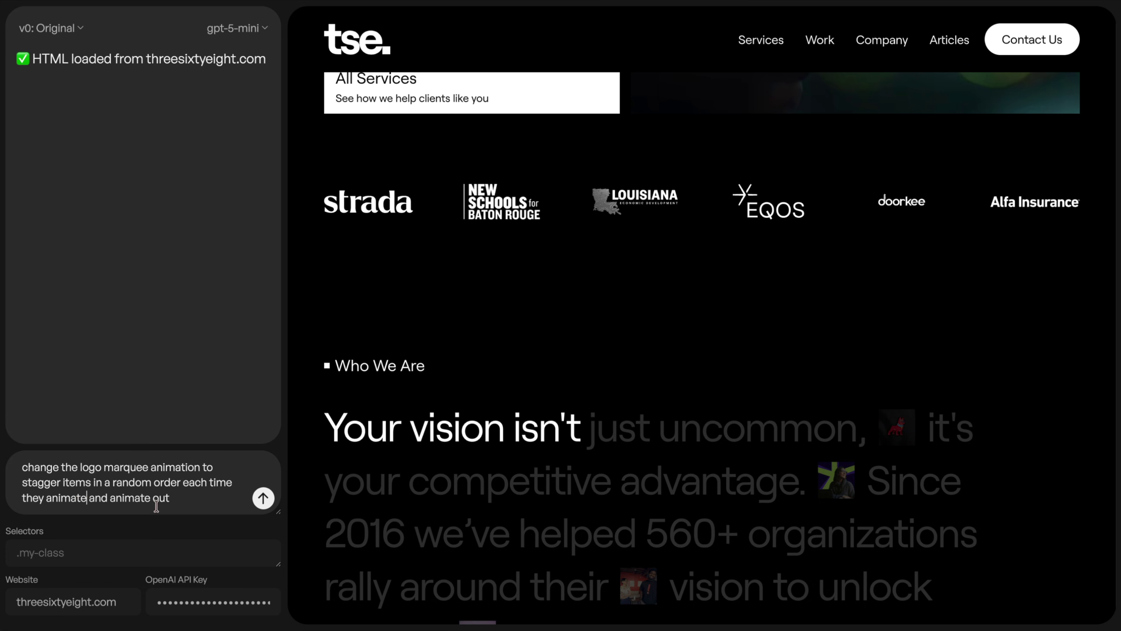
pyautogui.click(181, 497)
pyautogui.write('usin')
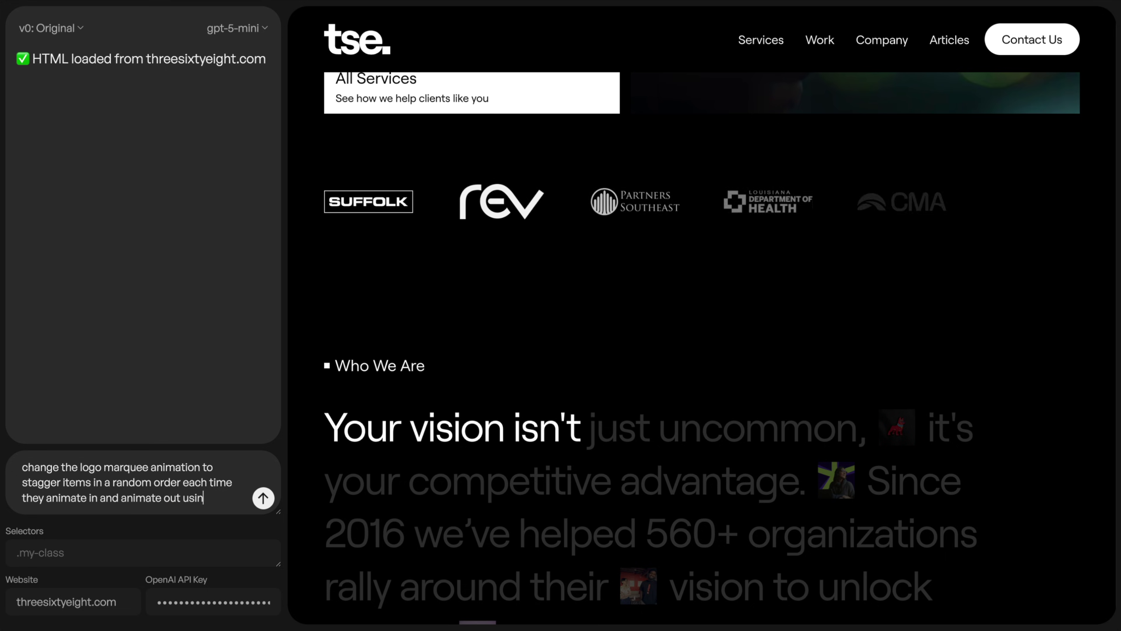
pyautogui.write('g gsap f')
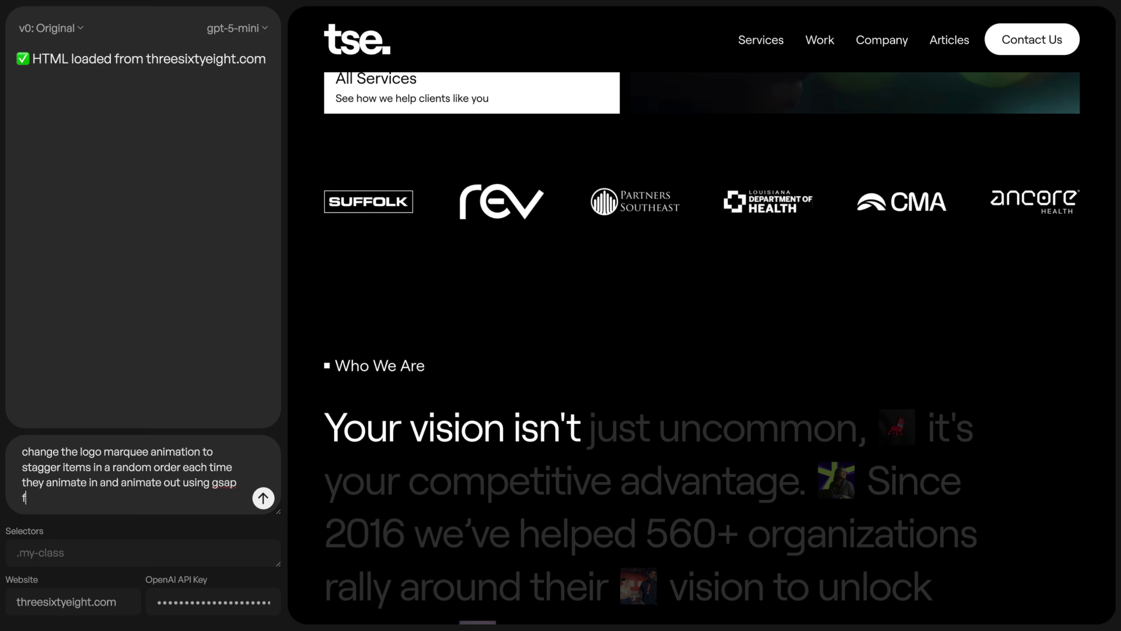
pyautogui.press('BackSpace')
pyautogui.press('BackSpace')
pyautogui.write("'s from:")
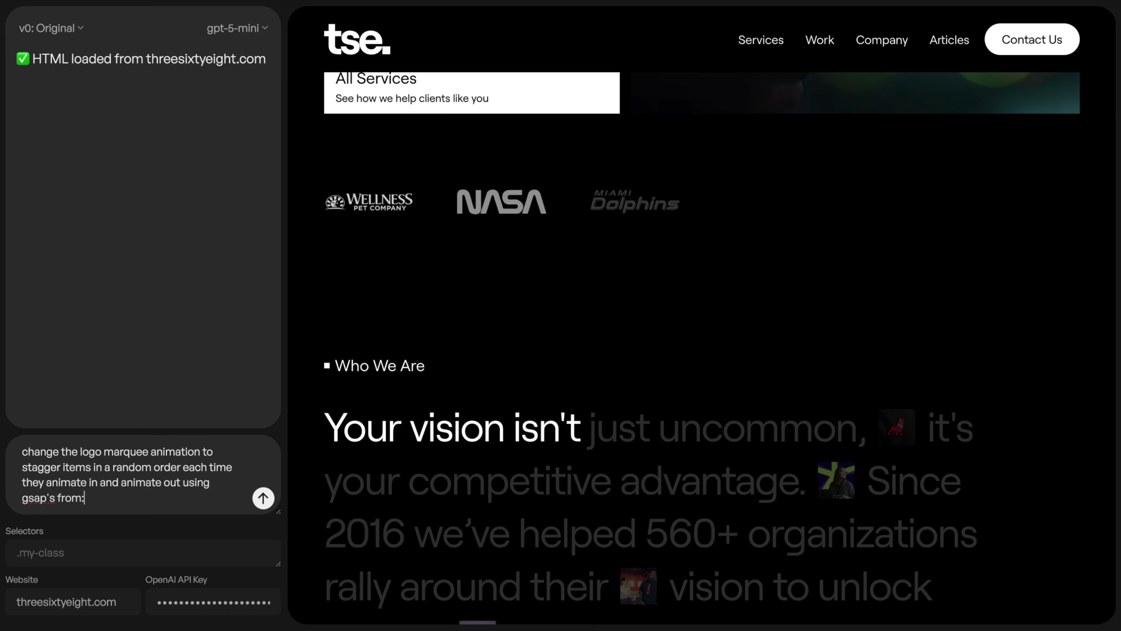
pyautogui.write(' "random')
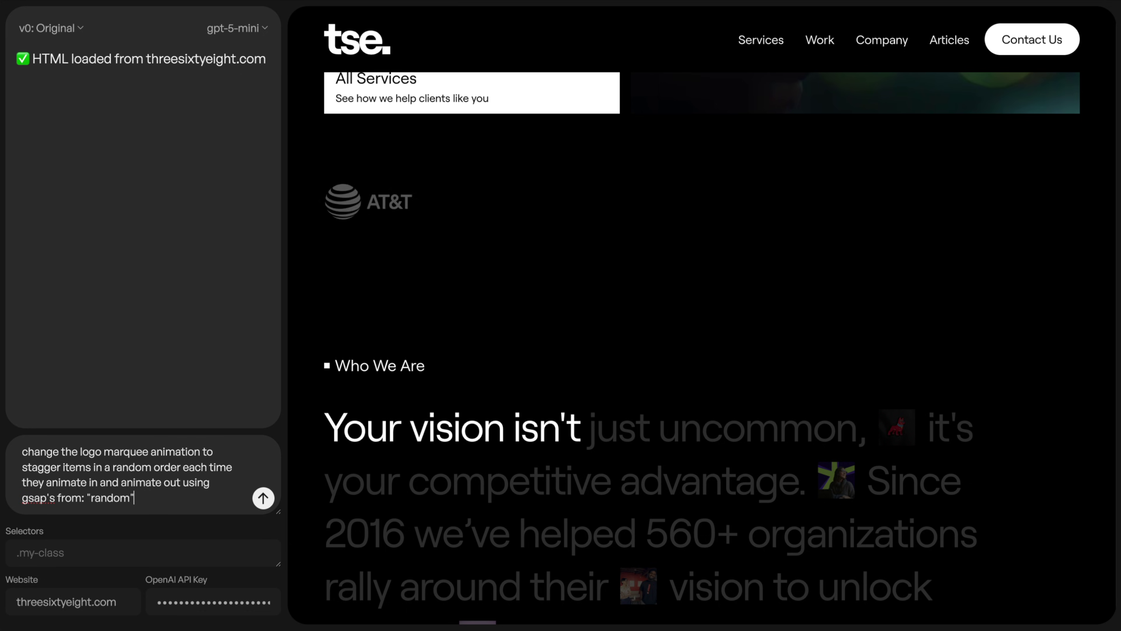
pyautogui.press('Return')
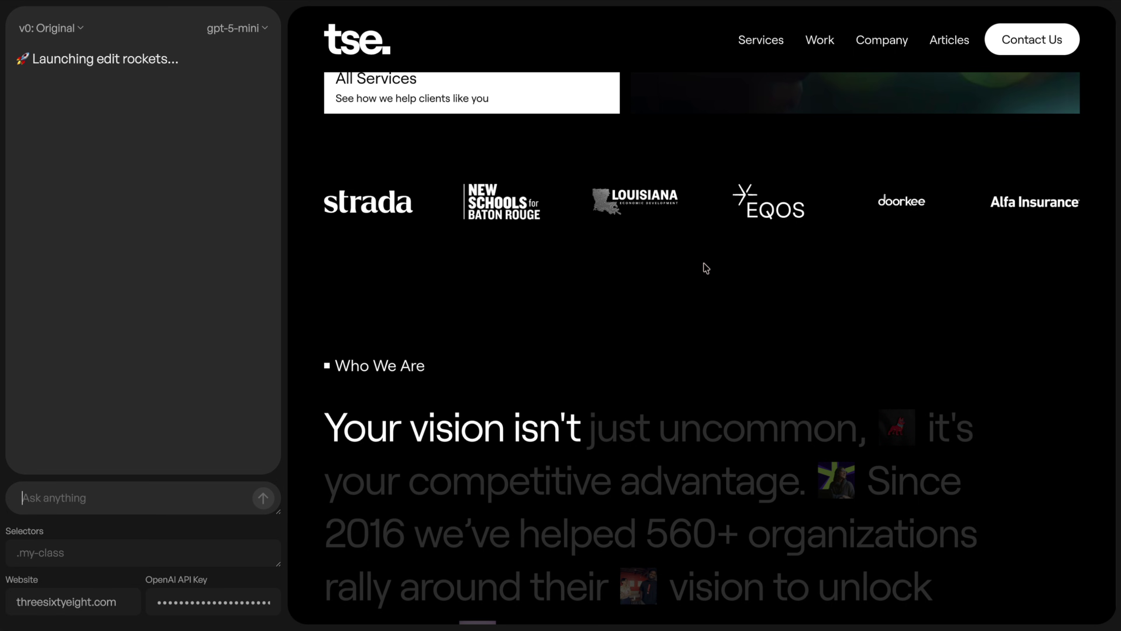
# - Confirm gpt-5-mini remains the selected AI model while the marquee edit runs
pyautogui.scroll(1, 707, 268)
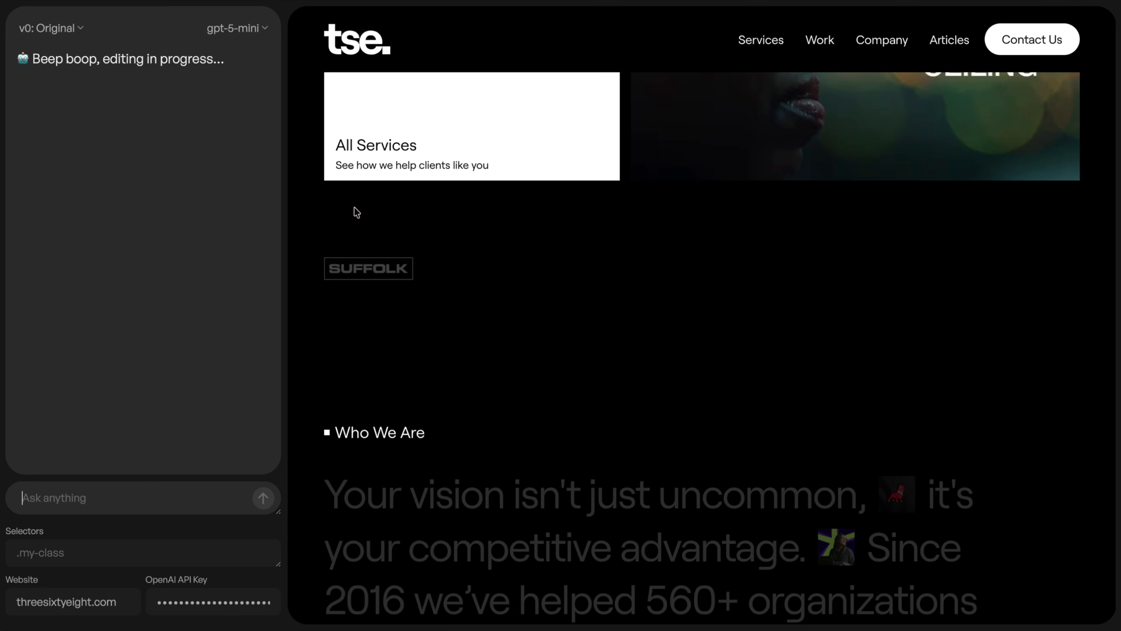
pyautogui.click(242, 31)
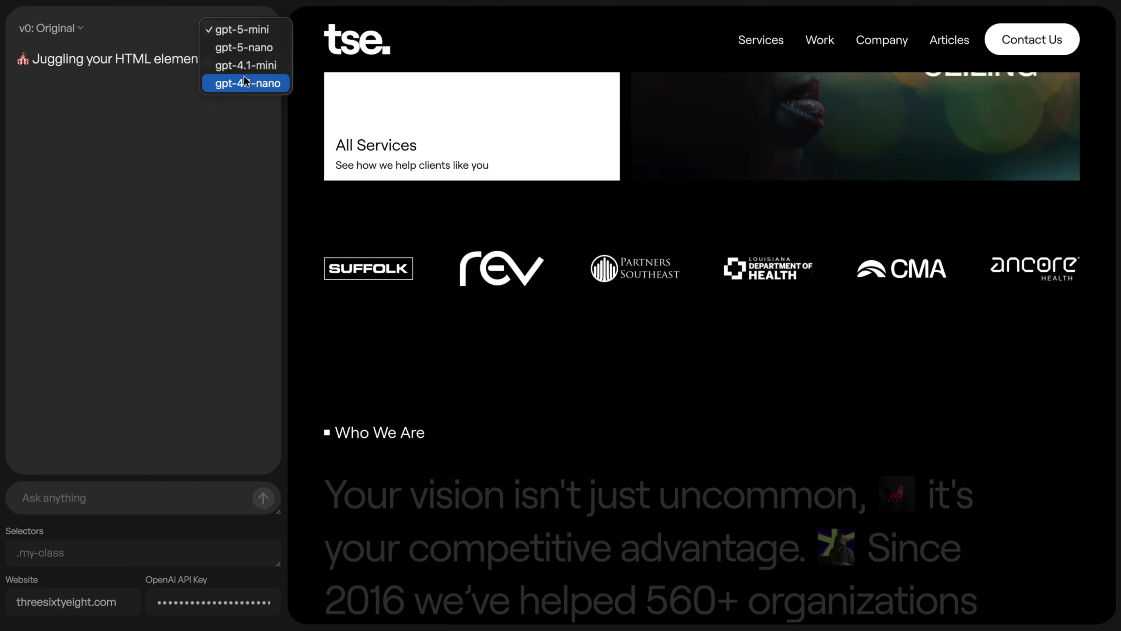
pyautogui.click(171, 35)
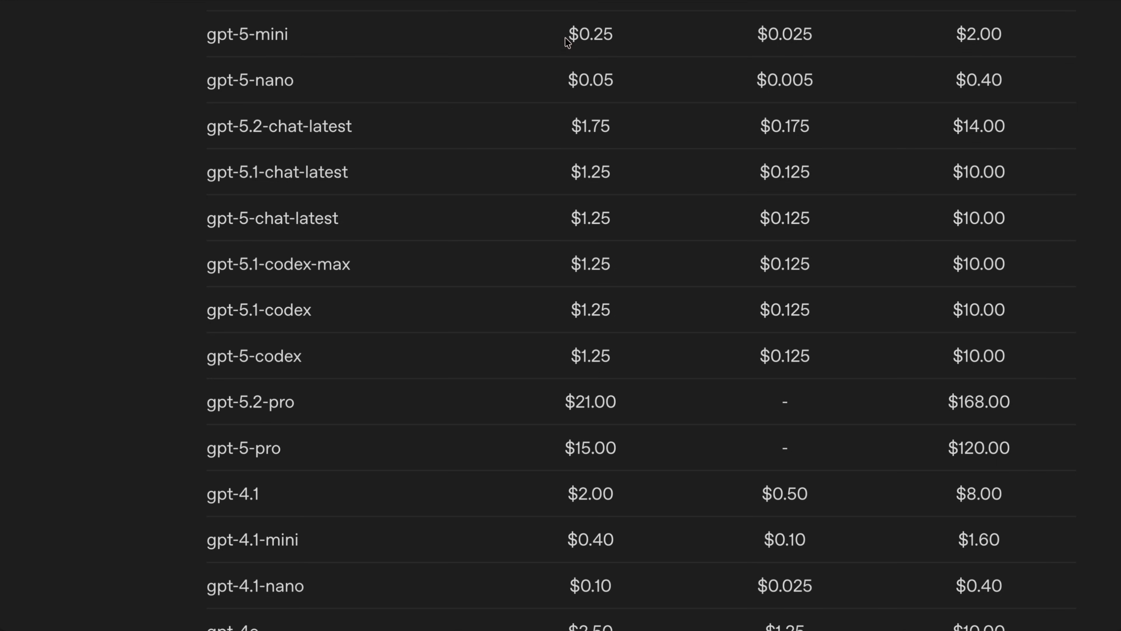
pyautogui.moveTo(567, 42); pyautogui.dragTo(990, 57)
pyautogui.click(968, 51)
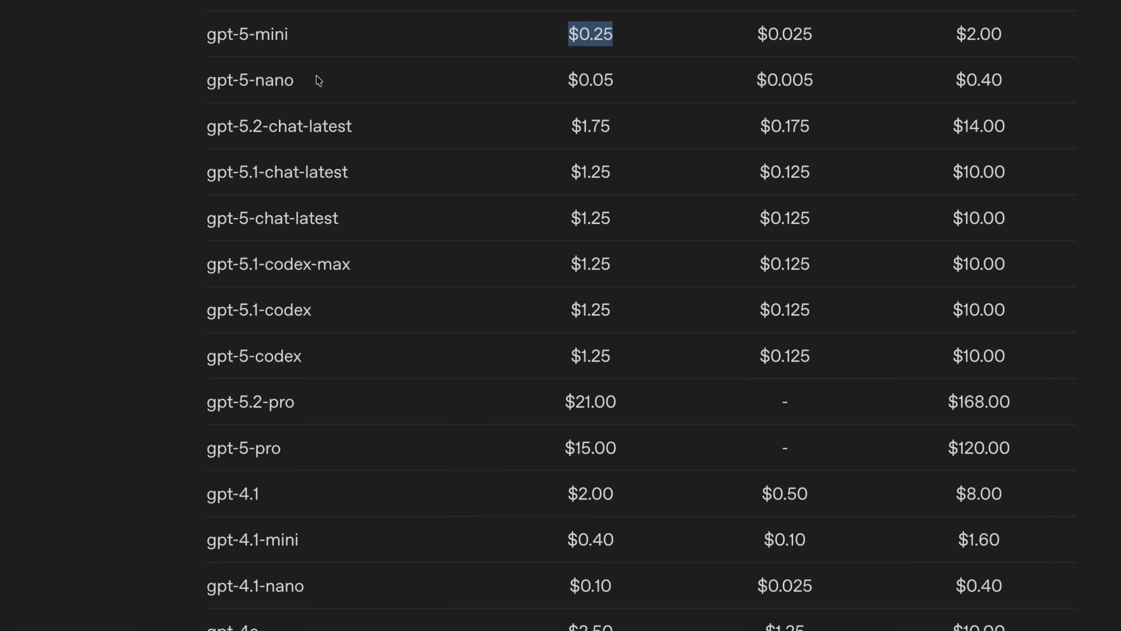
pyautogui.moveTo(565, 82); pyautogui.dragTo(662, 89)
pyautogui.moveTo(300, 46); pyautogui.dragTo(207, 42)
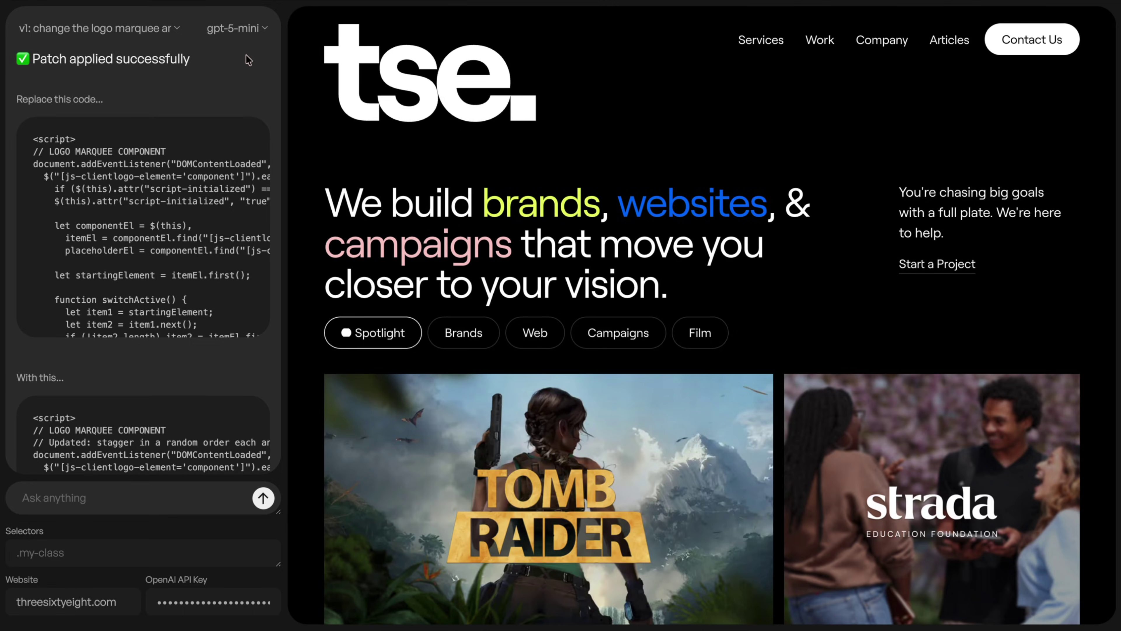
# - Confirm gpt-5-mini is still the selected AI model
pyautogui.click(248, 30)
pyautogui.click(179, 66)
pyautogui.scroll(-5, 149, 217)
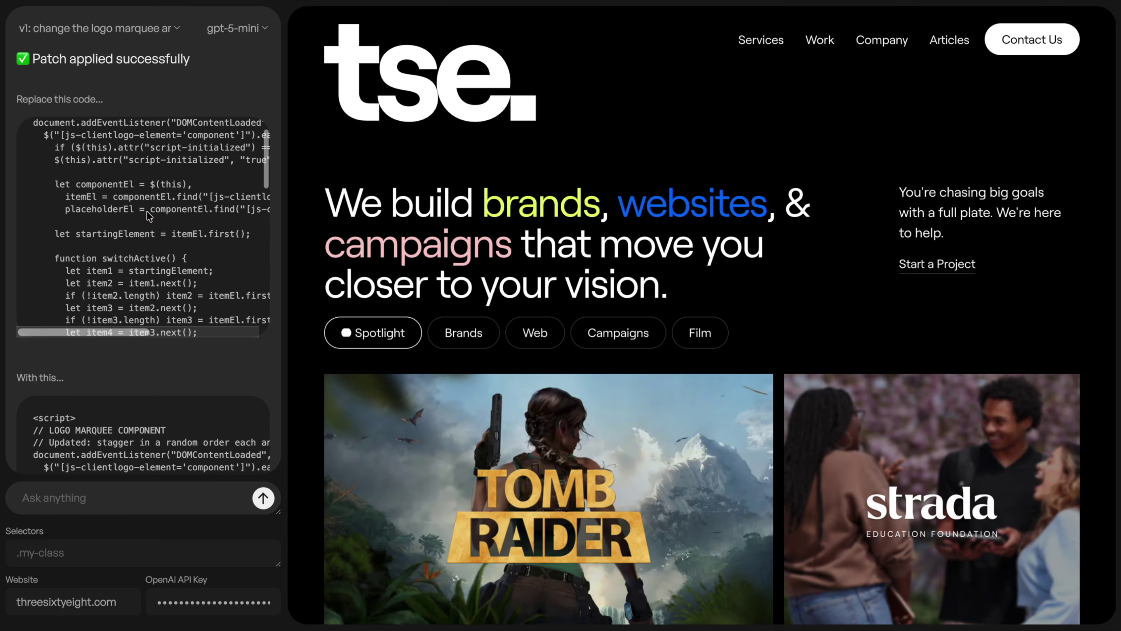
pyautogui.scroll(5, 149, 215)
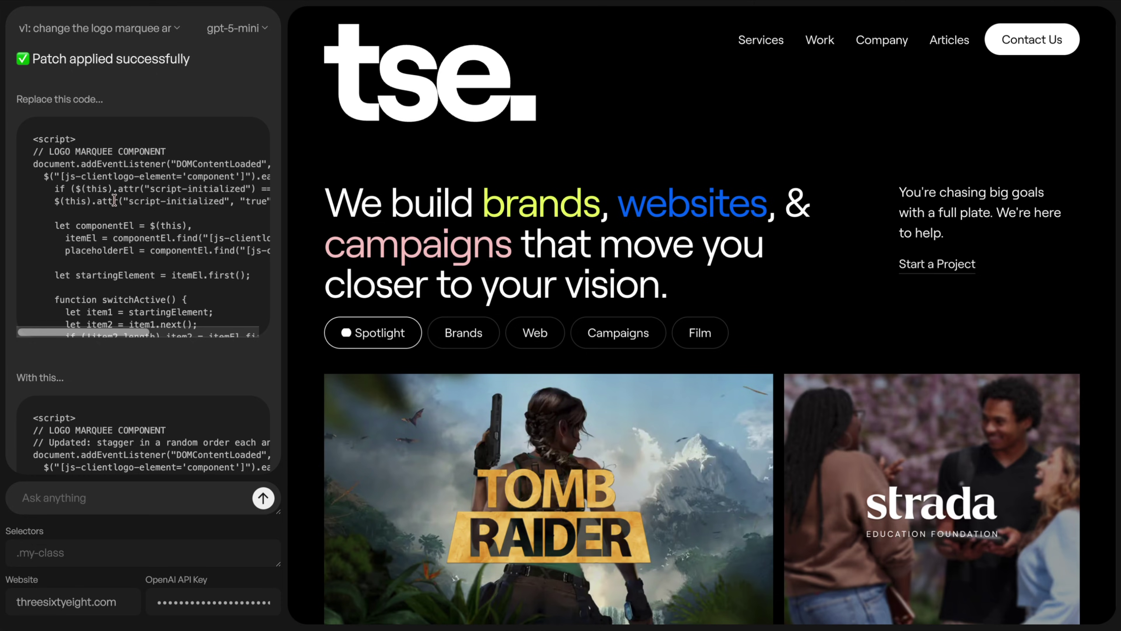
# - Copy the updated marquee replacement script and check the logo row in the preview
pyautogui.scroll(-2, 114, 200)
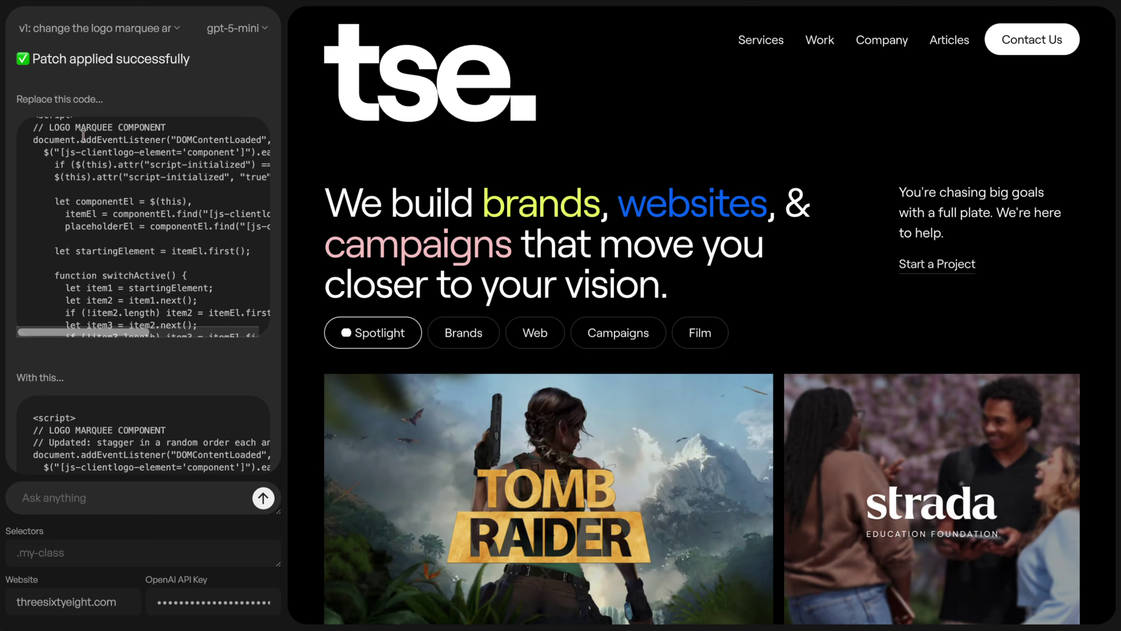
pyautogui.scroll(-10, 147, 264)
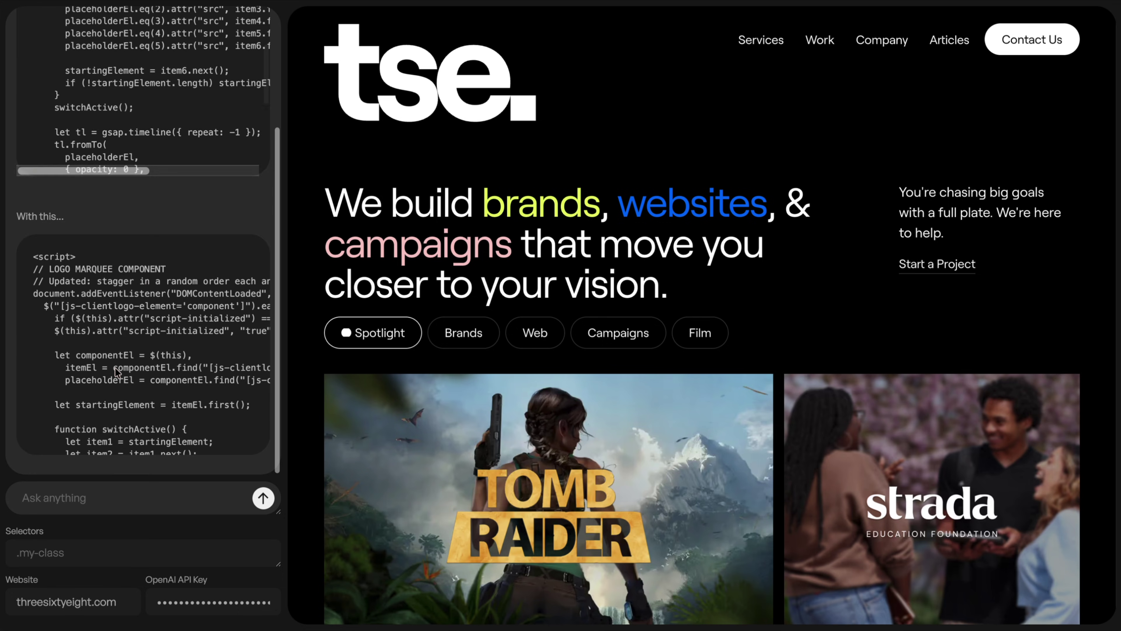
pyautogui.click(43, 220)
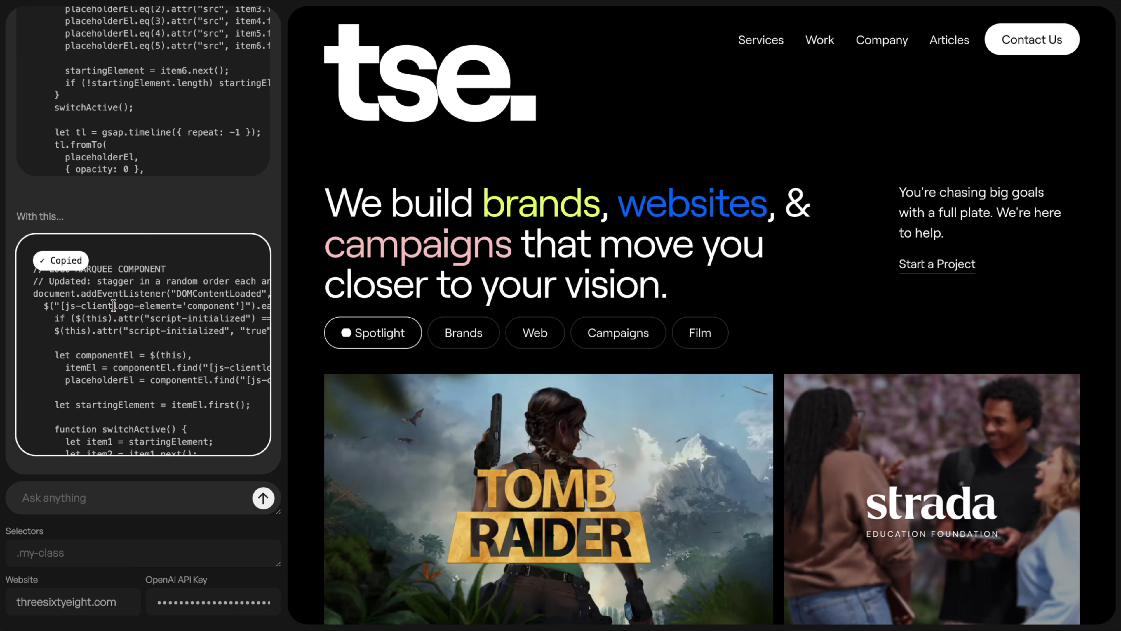
pyautogui.scroll(-3, 114, 306)
pyautogui.scroll(3, 114, 306)
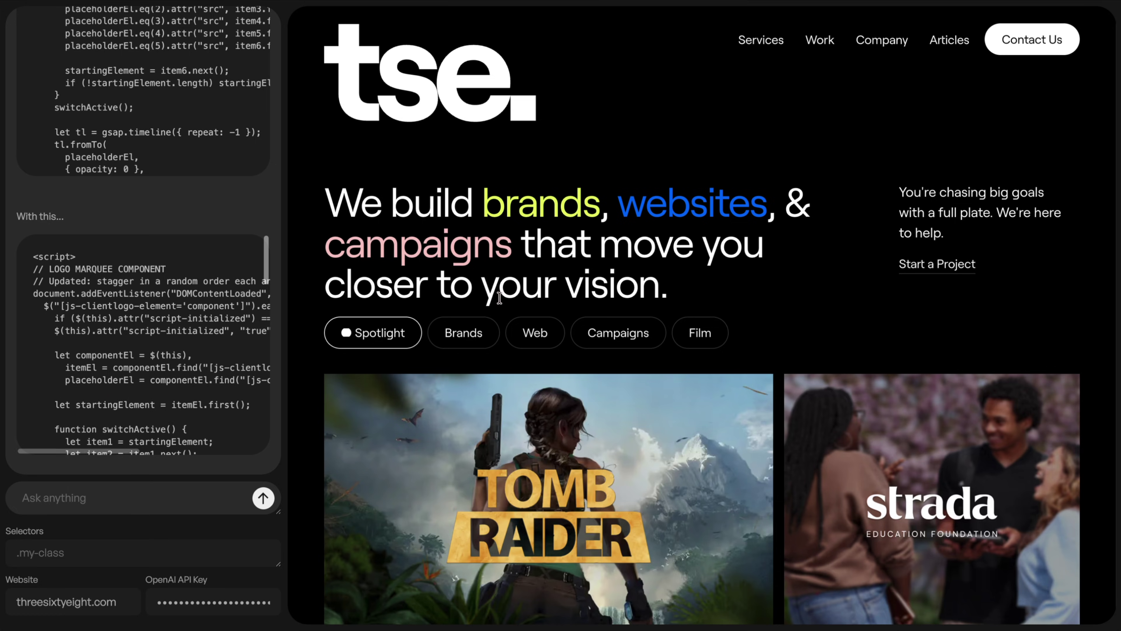
pyautogui.scroll(-15, 499, 297)
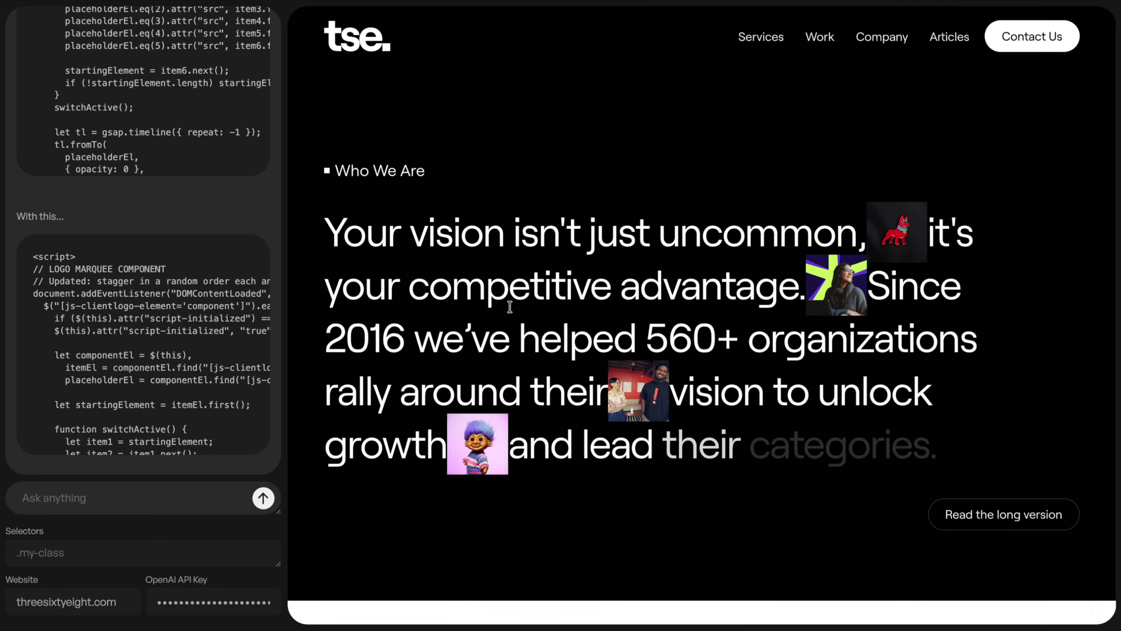
pyautogui.scroll(5, 510, 306)
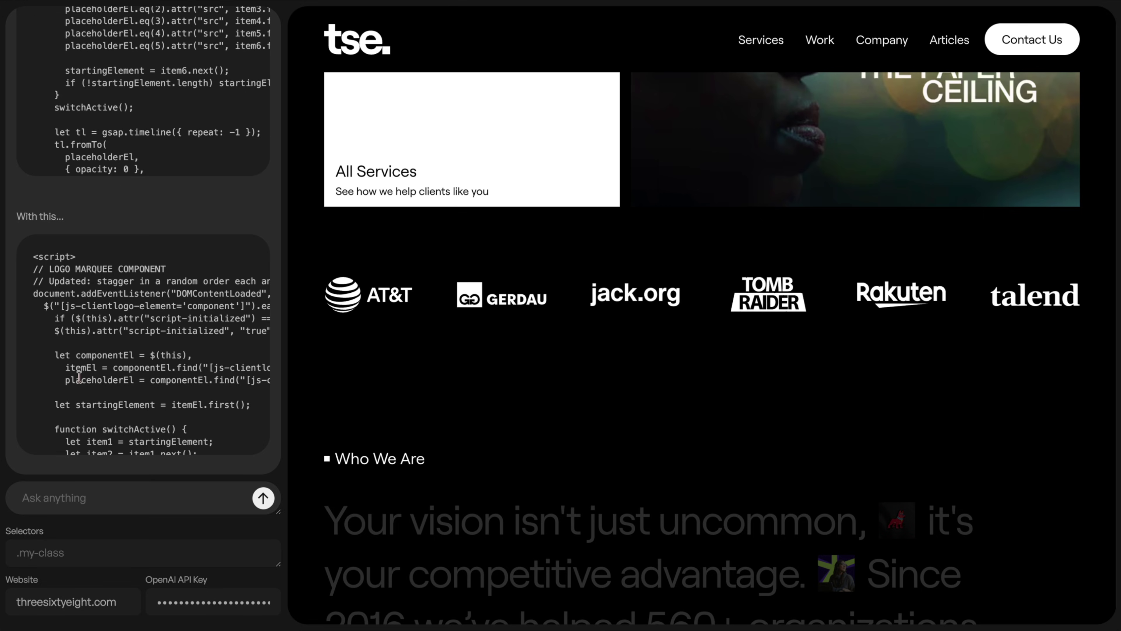
# - Change both the entrance and exit stagger 'each' values in the script to 0.05
pyautogui.scroll(-15, 91, 381)
pyautogui.scroll(-3, 91, 381)
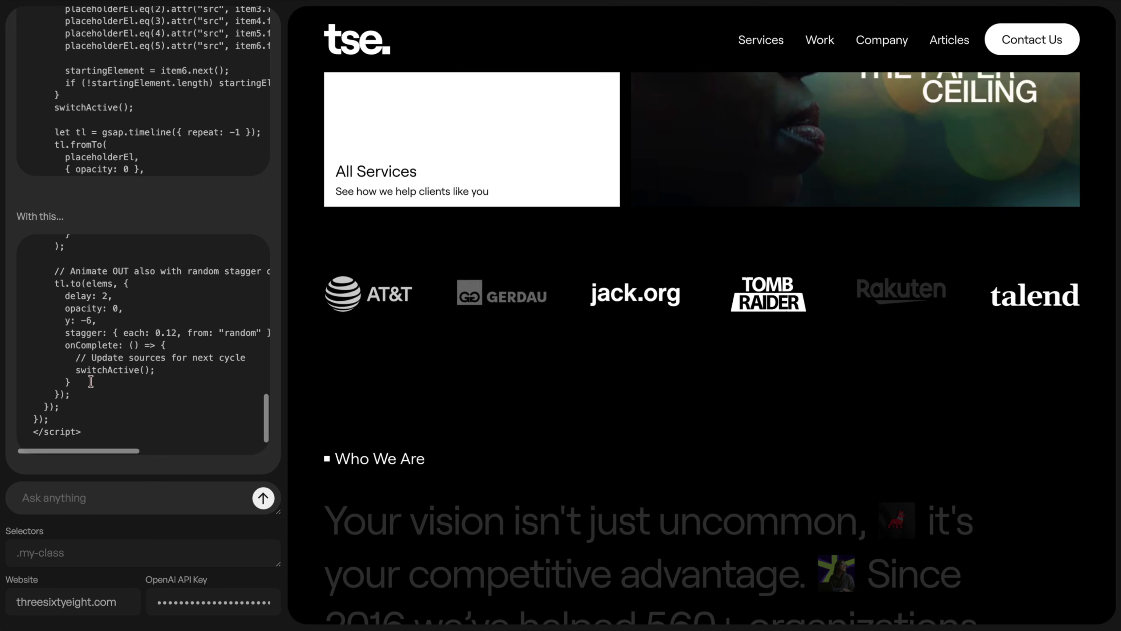
pyautogui.hscroll(2, 91, 381)
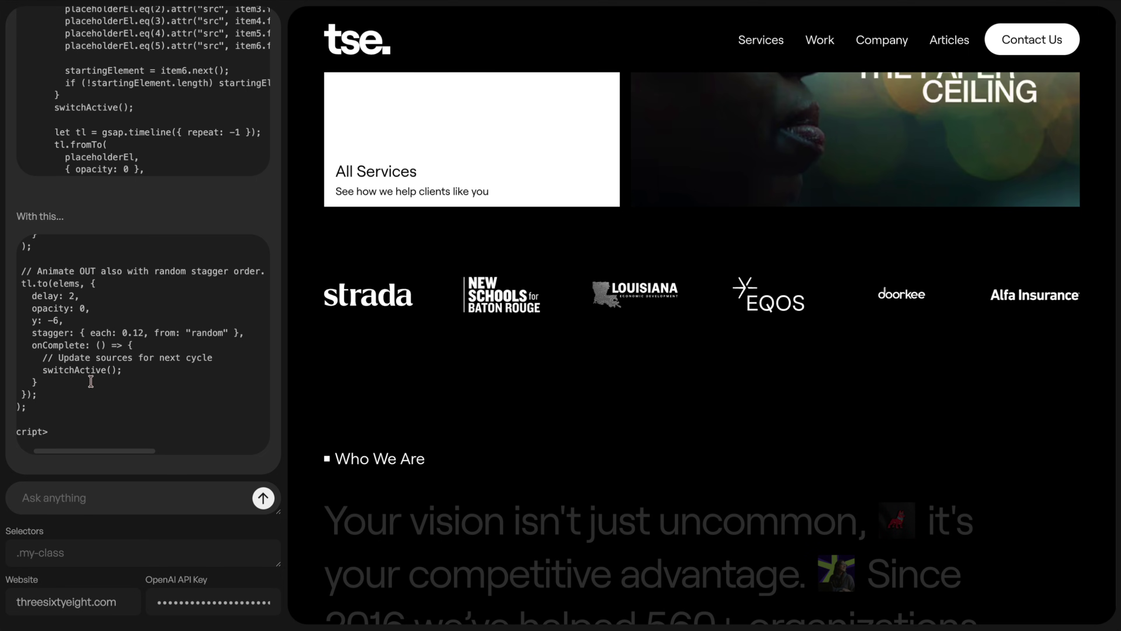
pyautogui.moveTo(36, 321); pyautogui.dragTo(66, 320)
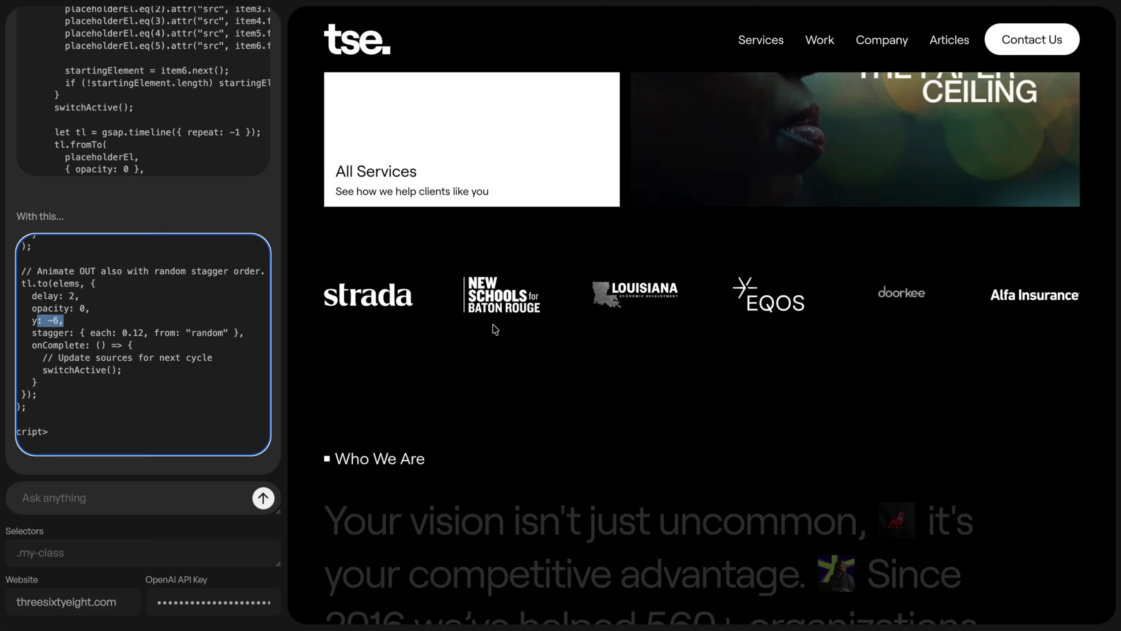
pyautogui.click(52, 321)
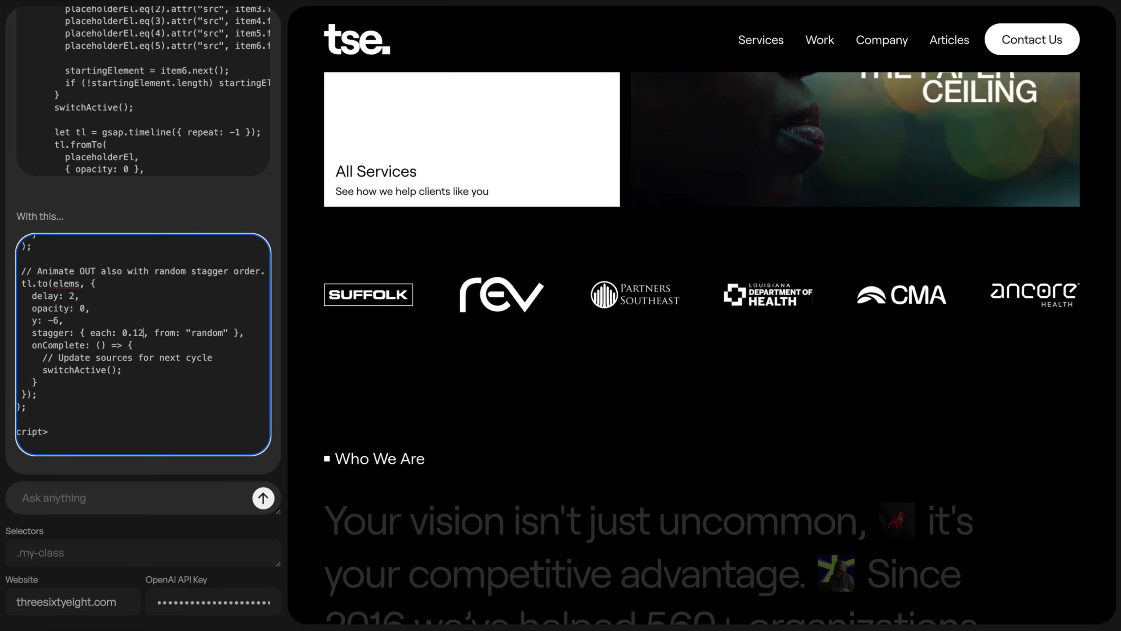
pyautogui.press('BackSpace')
pyautogui.press('BackSpace')
pyautogui.write('0')
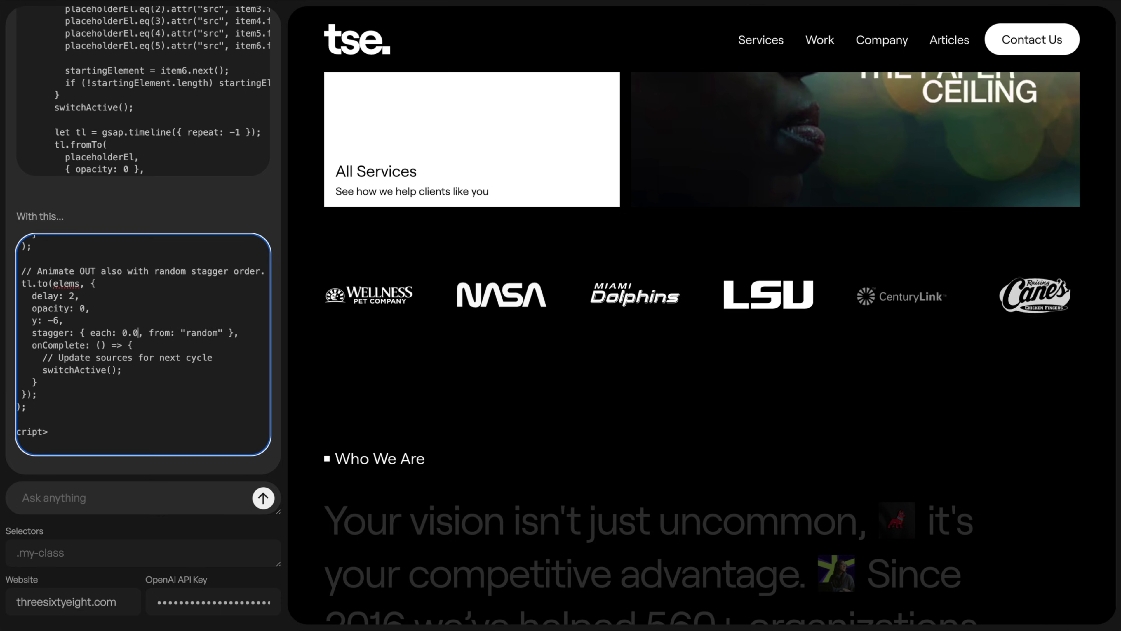
pyautogui.write('5')
pyautogui.scroll(5, 155, 348)
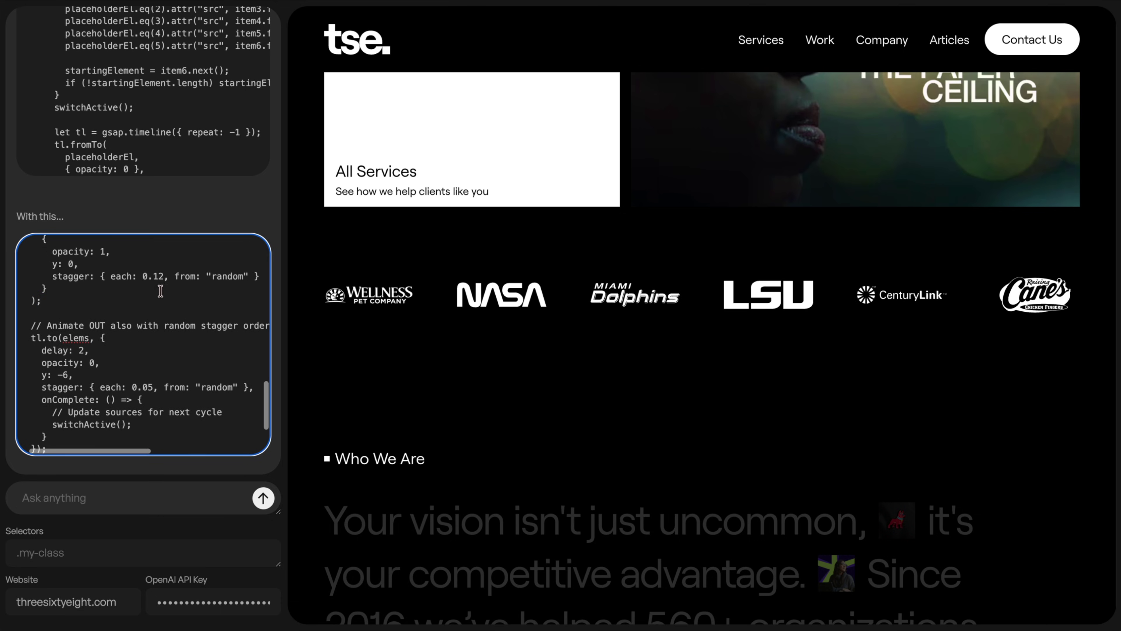
pyautogui.click(164, 276)
pyautogui.press('BackSpace')
pyautogui.press('BackSpace')
pyautogui.write('05')
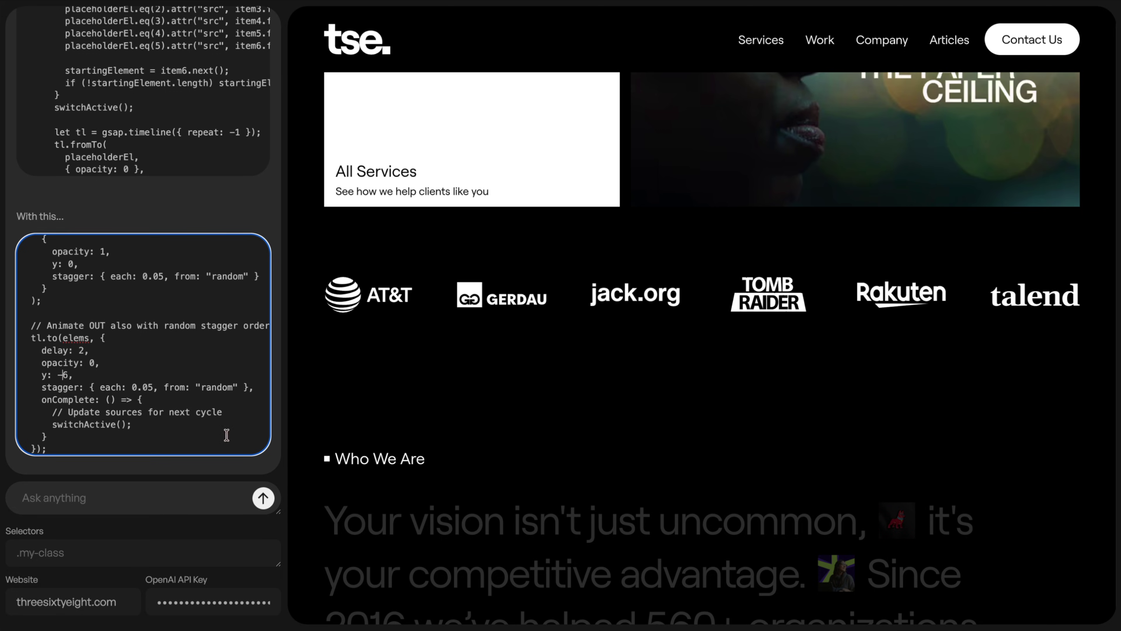
# - Replace the exit y offset -6 with "-0.5rem" and apply the patch to reload the preview
pyautogui.click(68, 374)
pyautogui.press('BackSpace')
pyautogui.press('BackSpace')
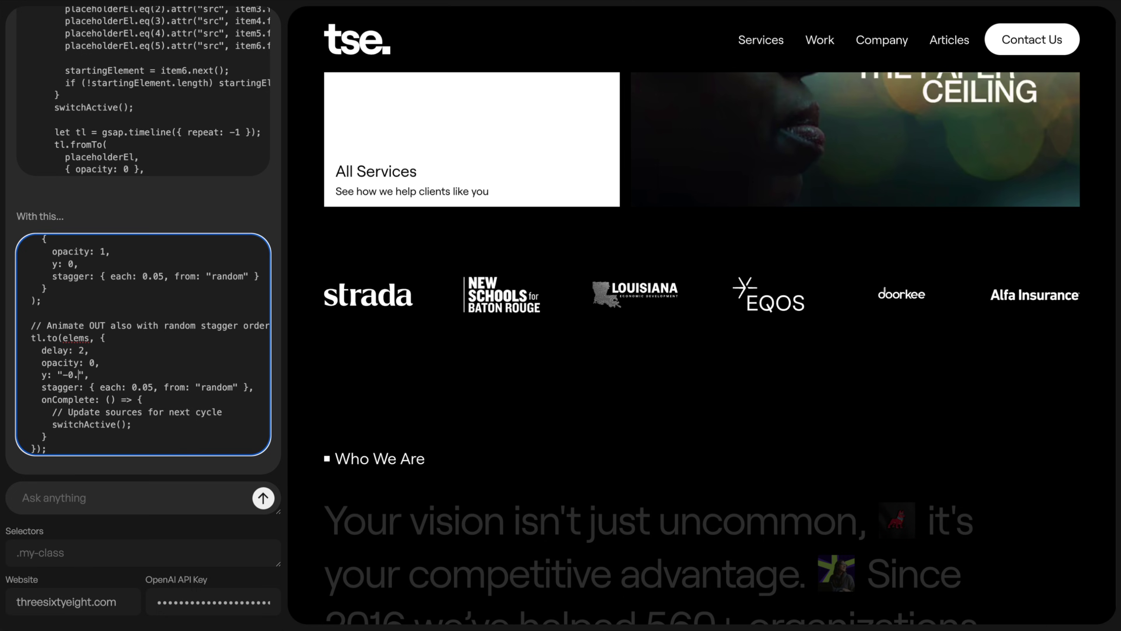
pyautogui.write('-0.5rem')
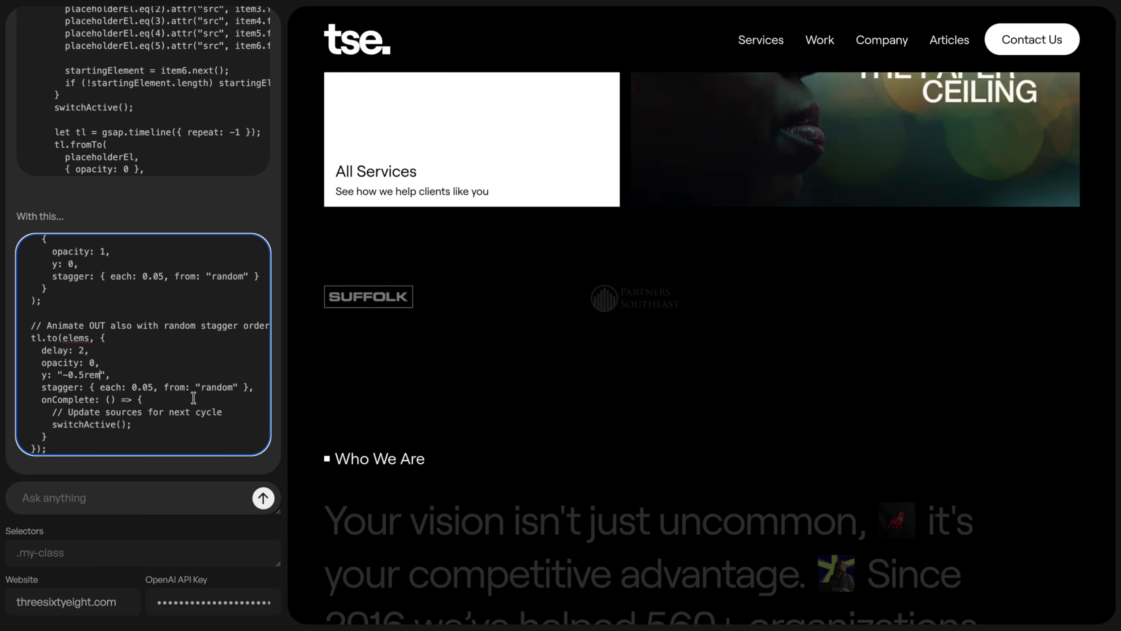
pyautogui.click(210, 213)
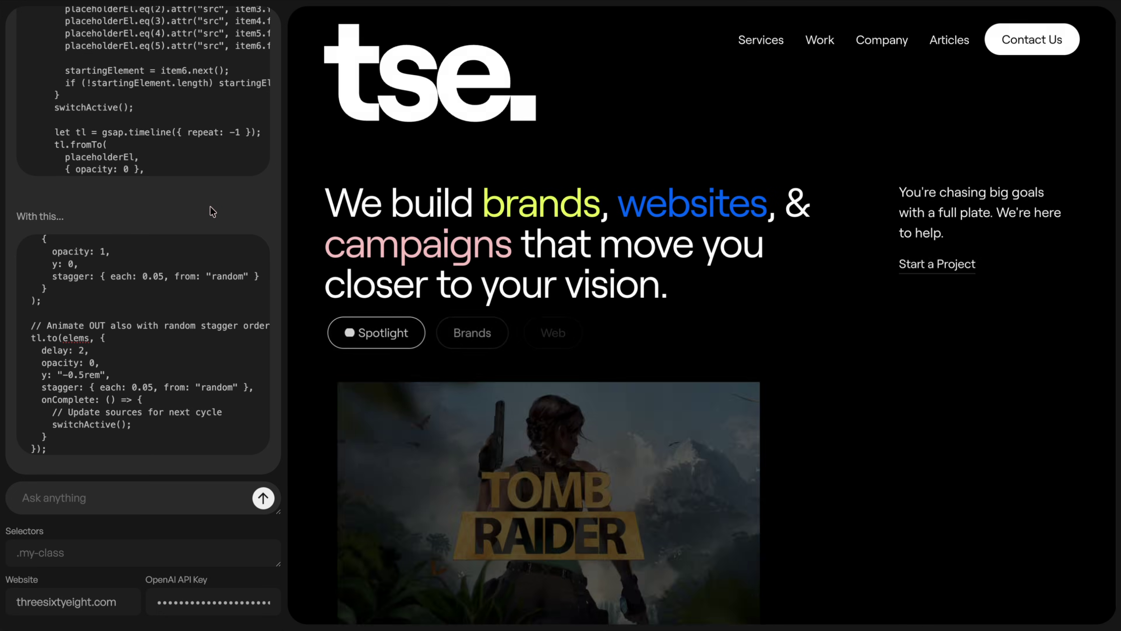
pyautogui.scroll(-15, 663, 270)
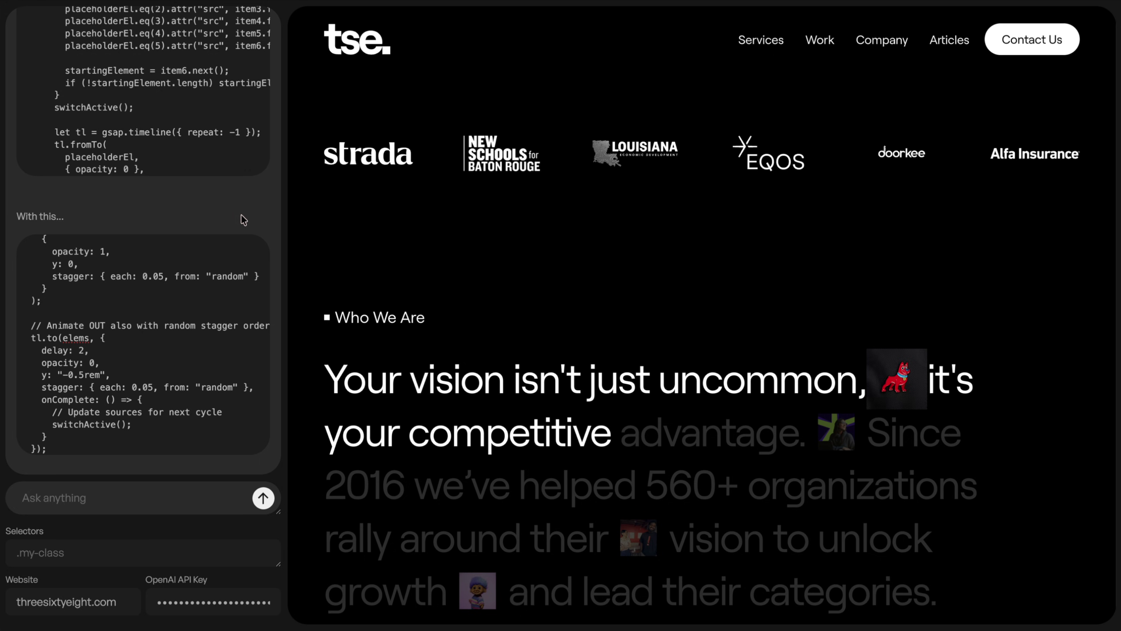
pyautogui.scroll(4, 244, 220)
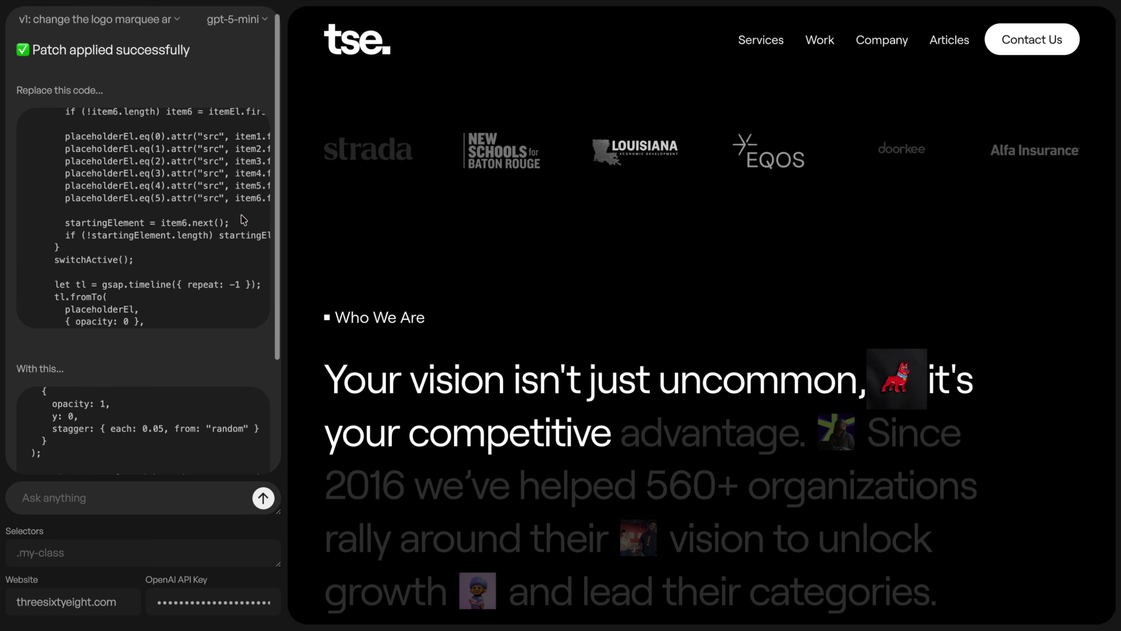
pyautogui.click(160, 29)
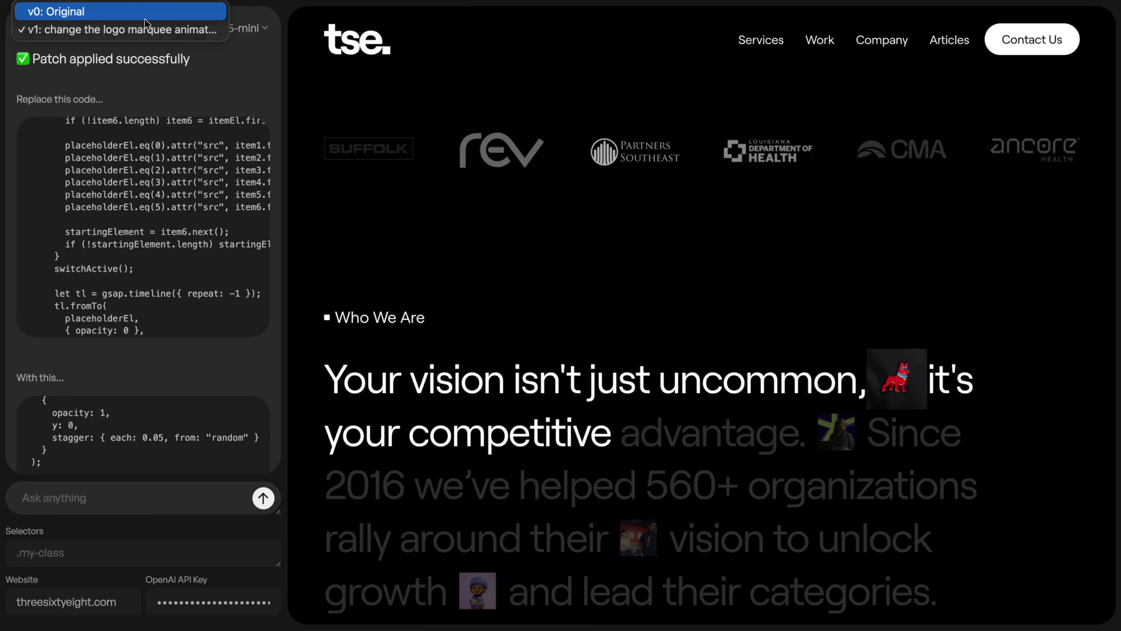
pyautogui.click(68, 16)
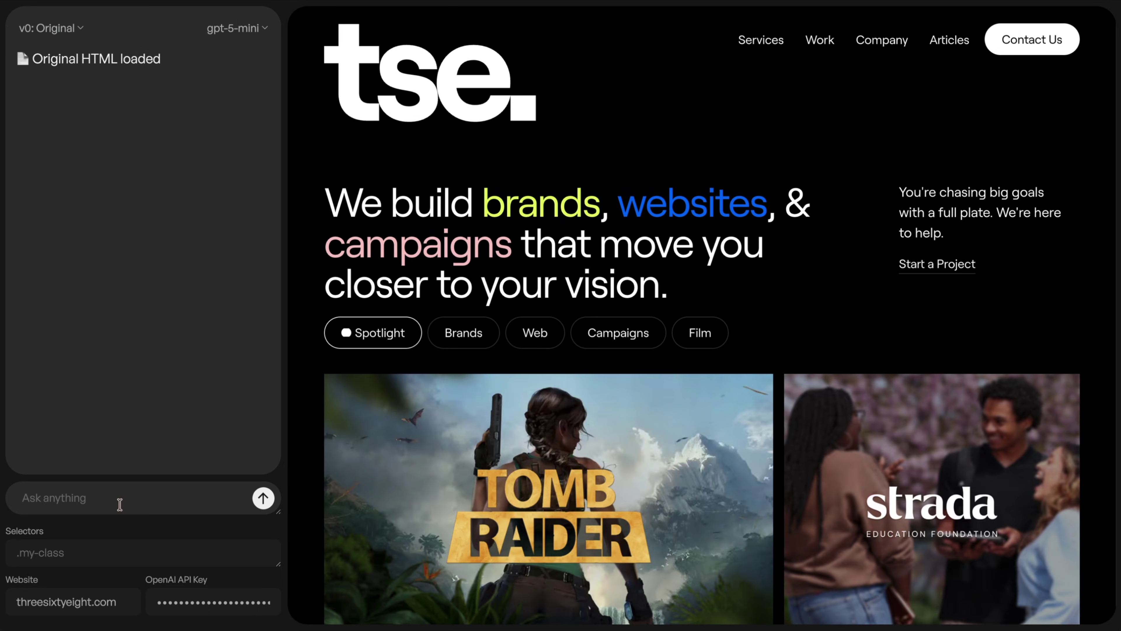
pyautogui.scroll(-15, 582, 305)
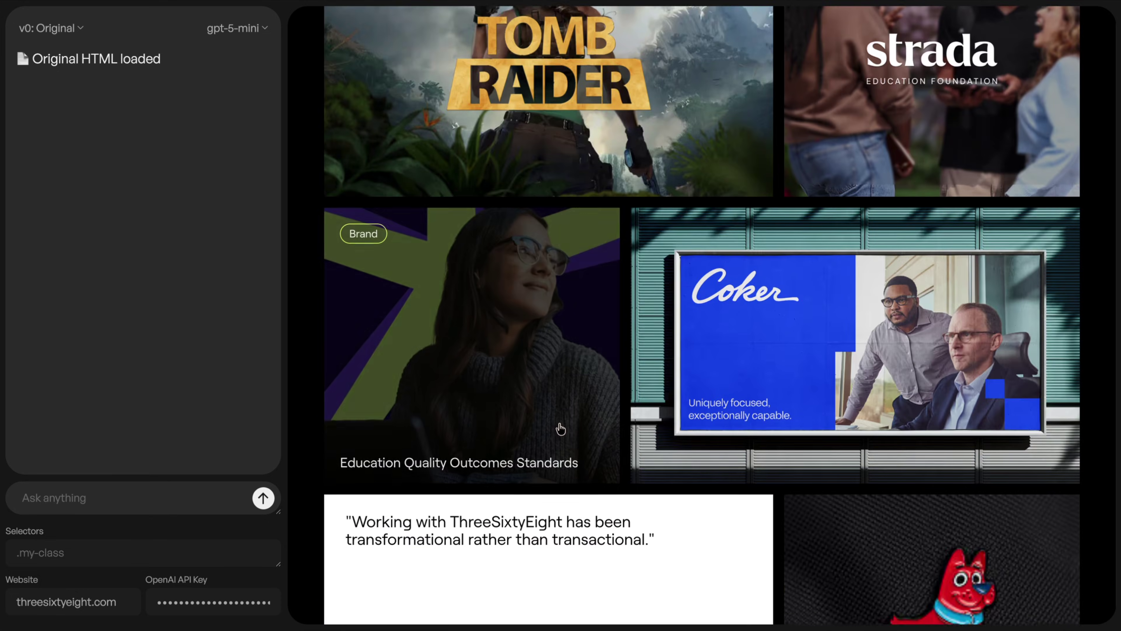
pyautogui.scroll(-5, 559, 429)
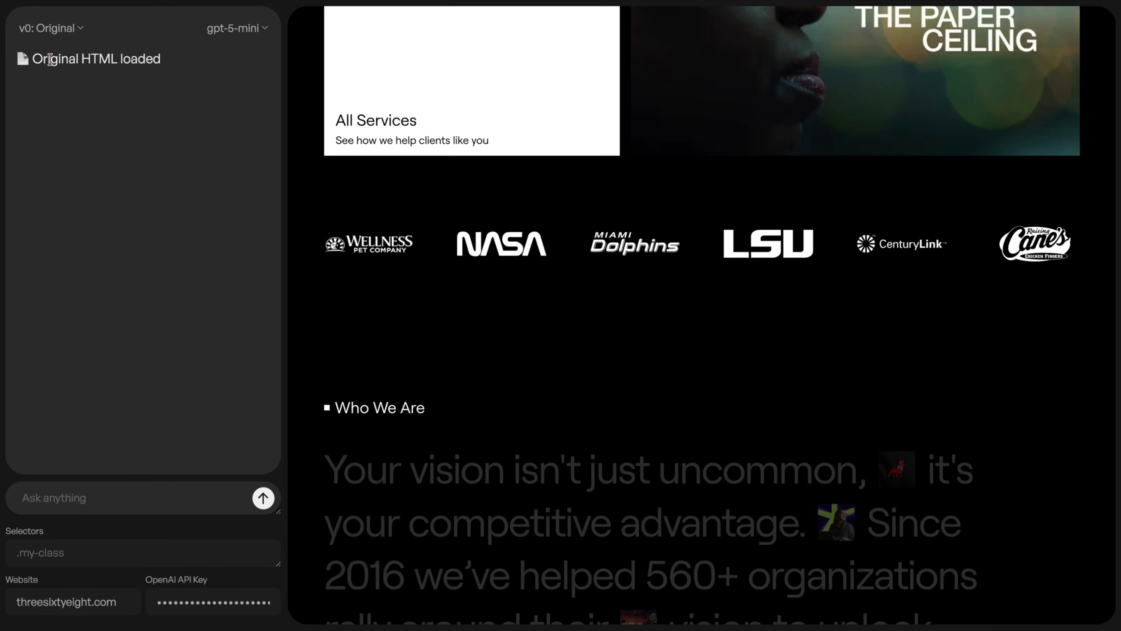
pyautogui.click(61, 25)
pyautogui.click(70, 47)
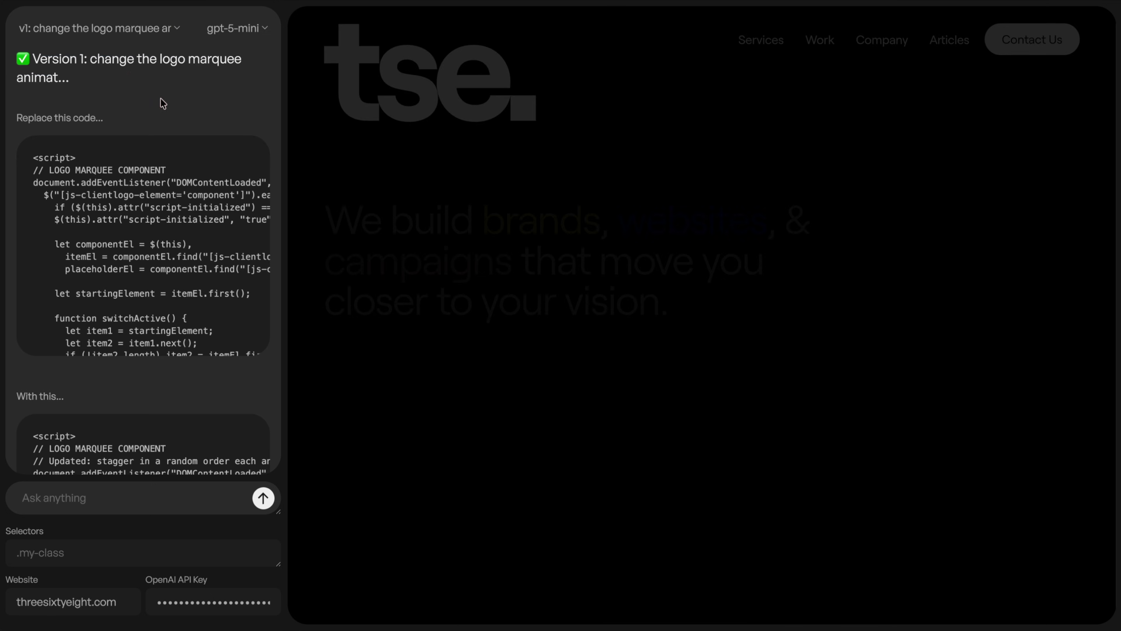
pyautogui.scroll(-15, 686, 330)
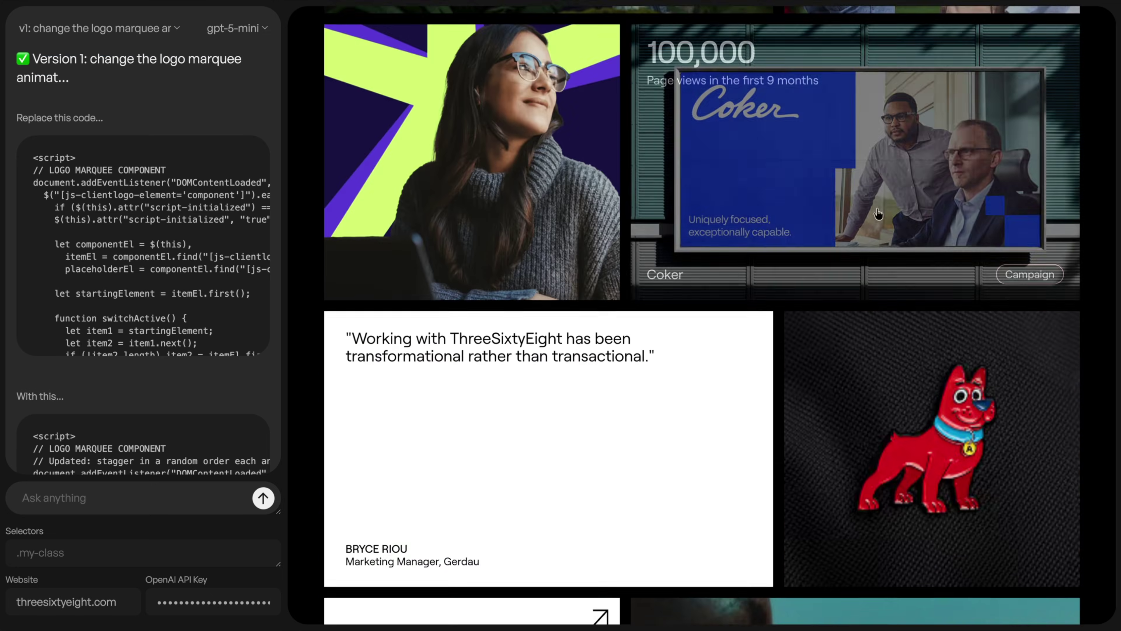
pyautogui.scroll(-6, 697, 281)
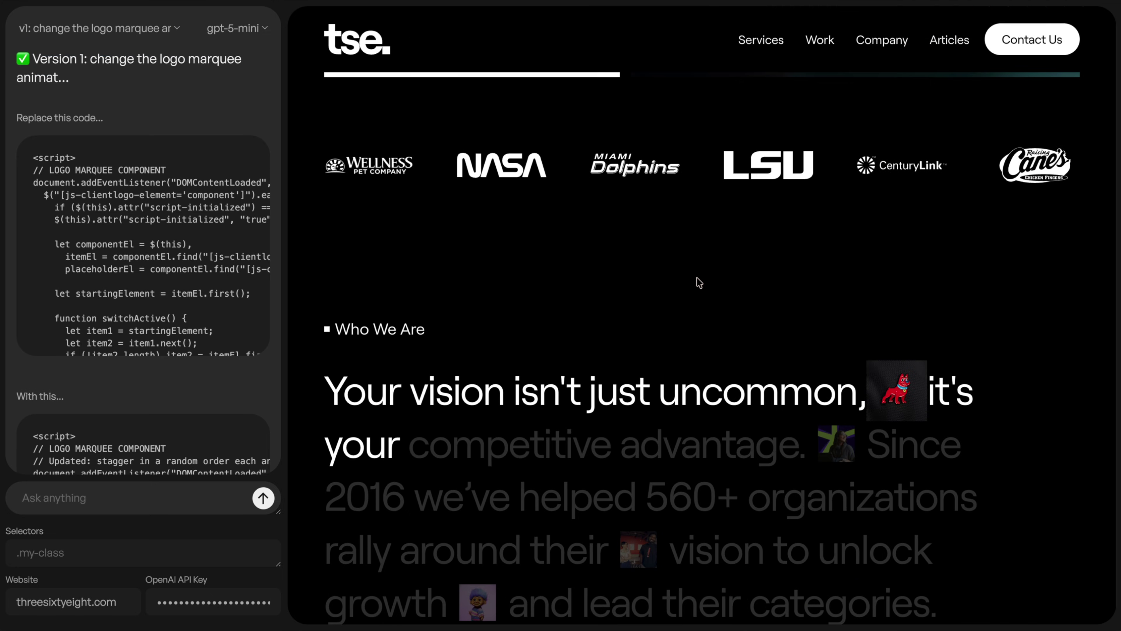
pyautogui.scroll(-15, 699, 282)
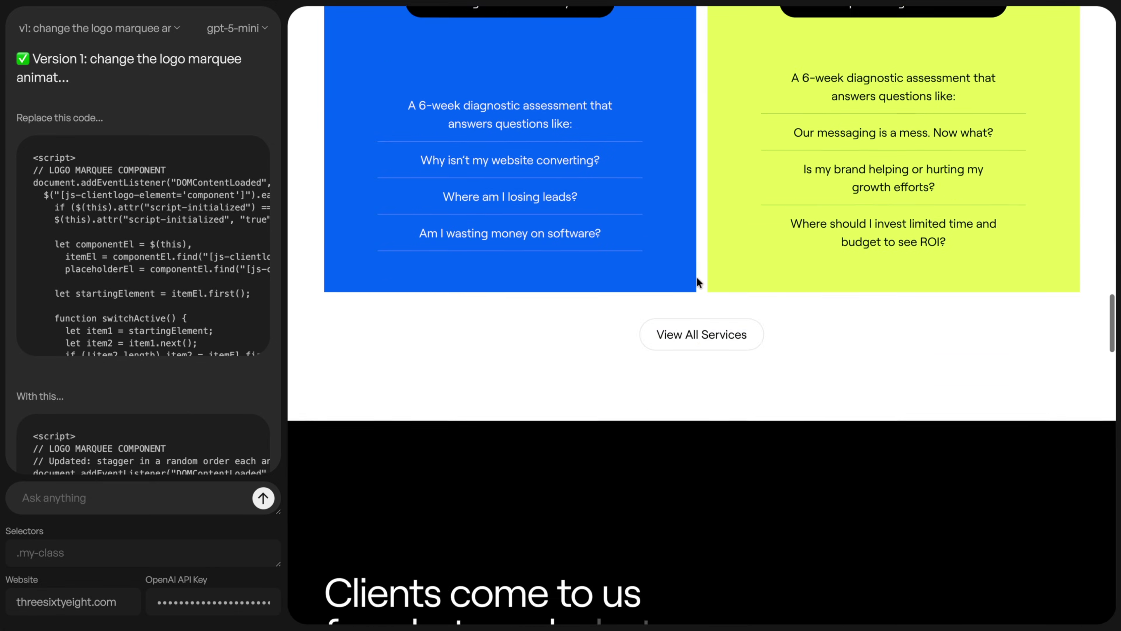
pyautogui.scroll(-9, 697, 283)
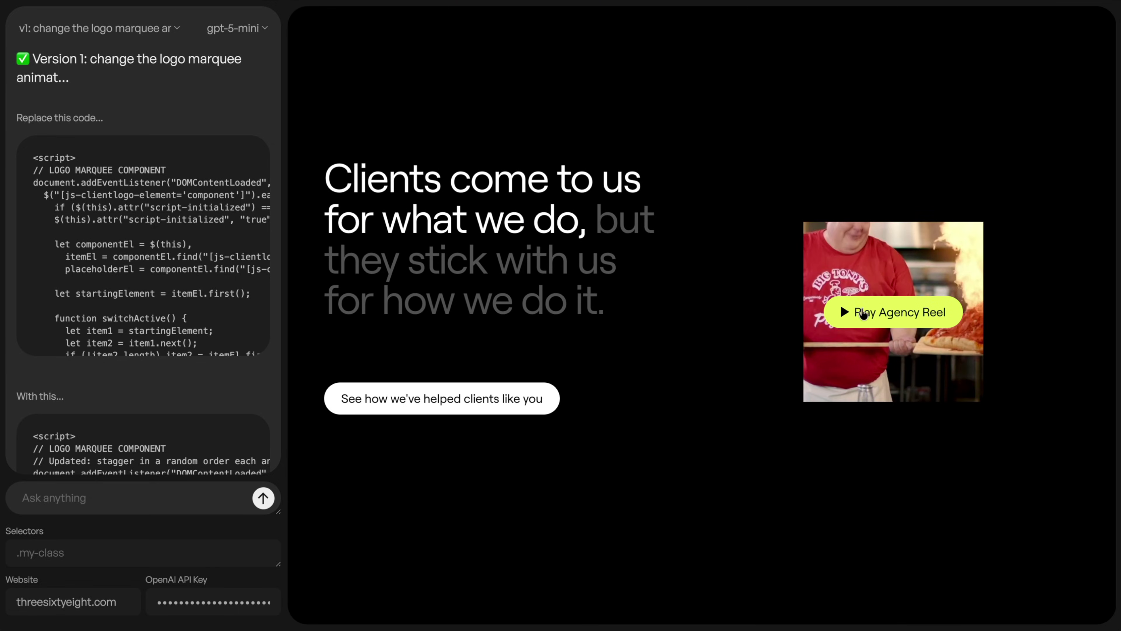
pyautogui.scroll(-3, 878, 265)
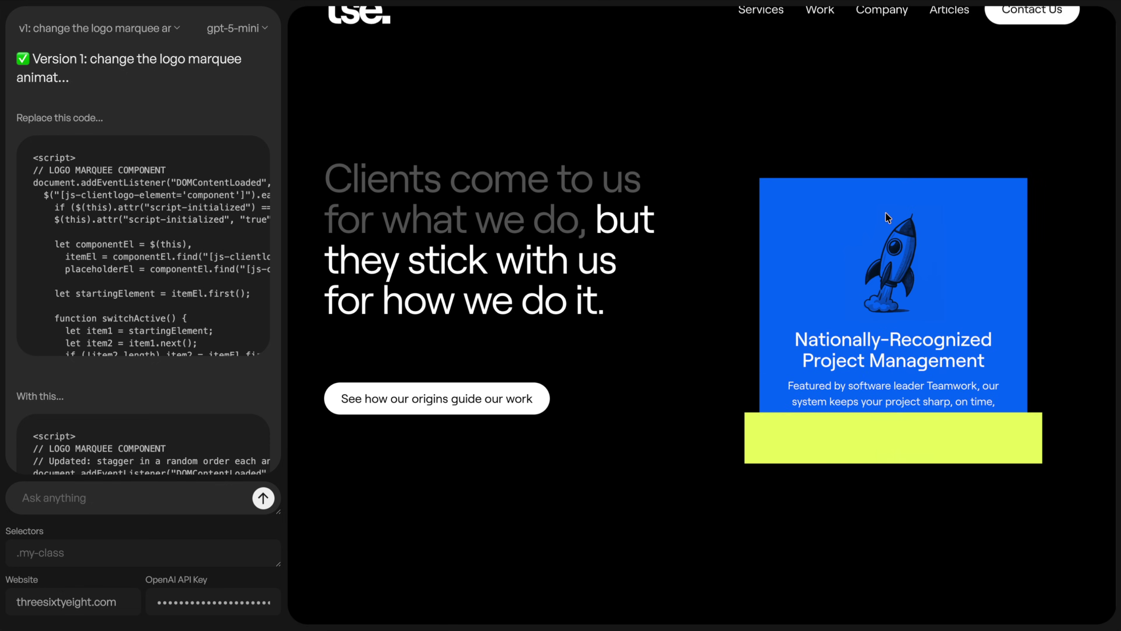
pyautogui.scroll(3, 886, 216)
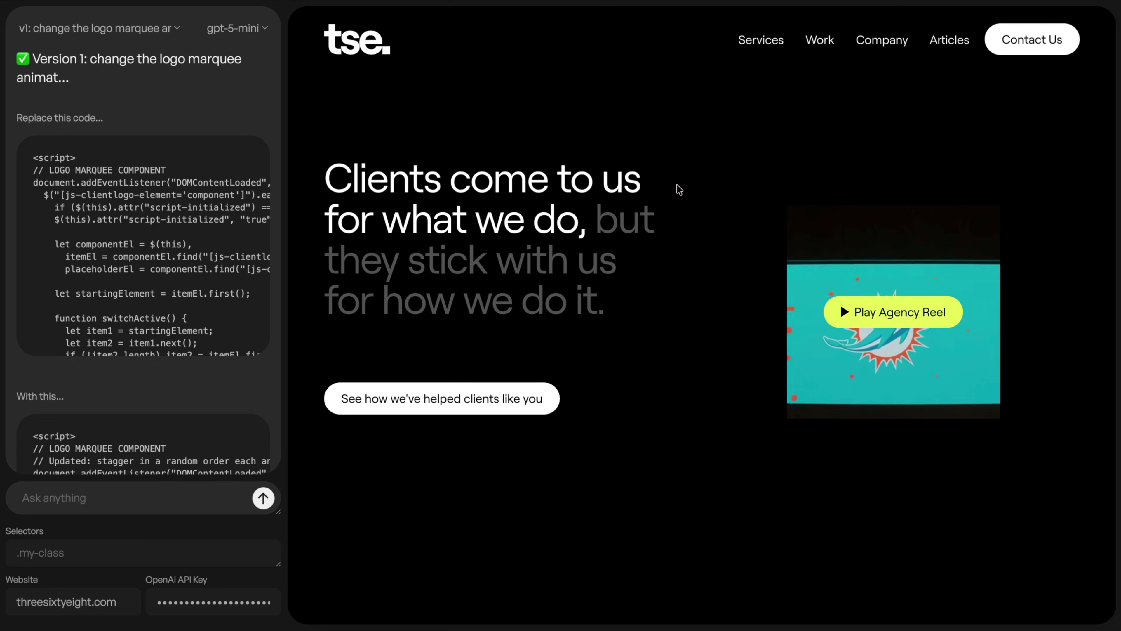
# - Pick the hero heading container and trim its selector to .scroll_main_contain.u-container
pyautogui.click(64, 498)
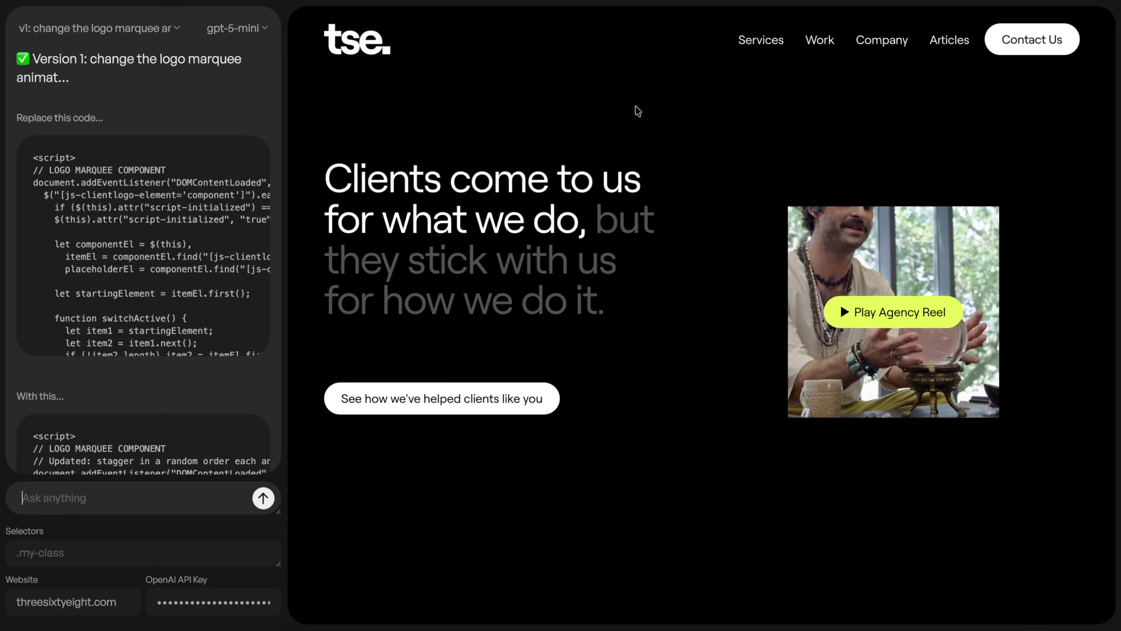
pyautogui.click(626, 110)
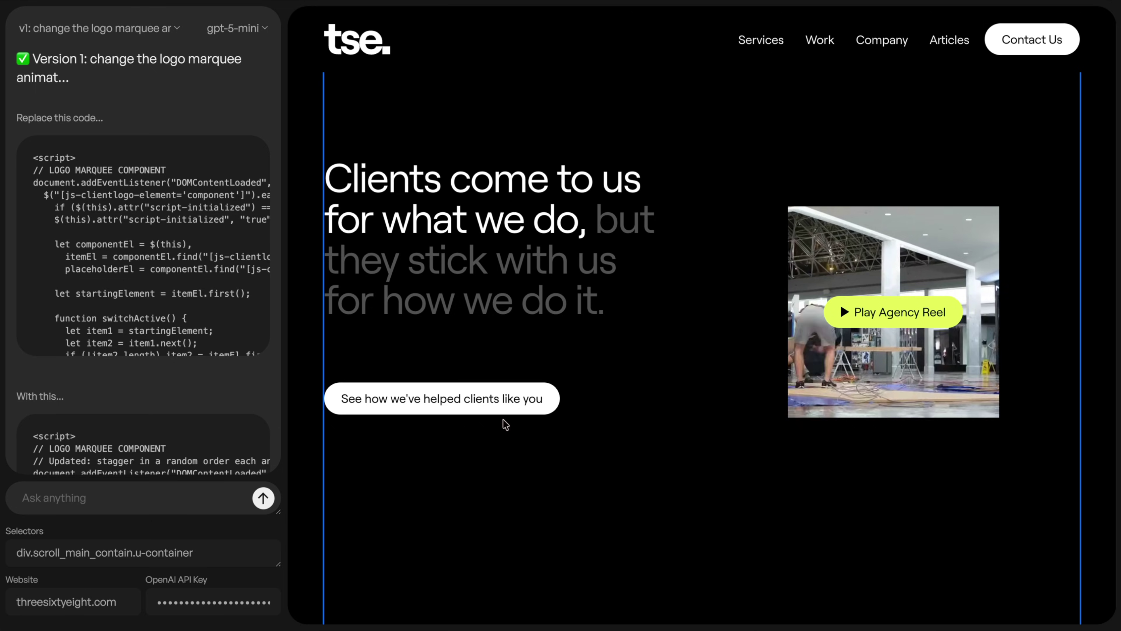
pyautogui.click(446, 200)
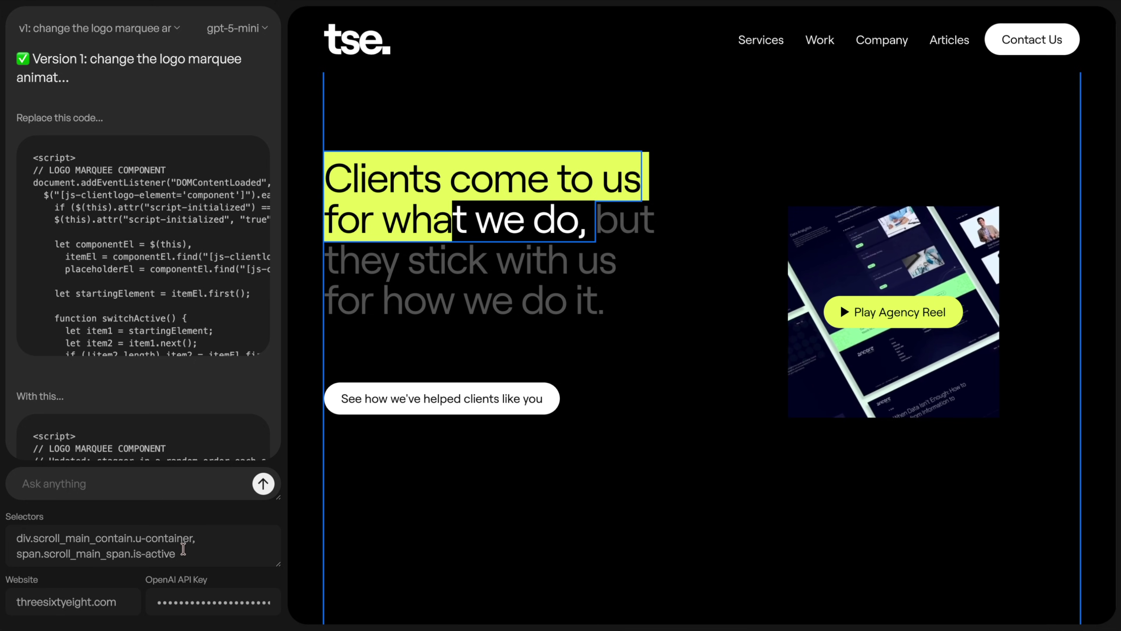
pyautogui.click(538, 283)
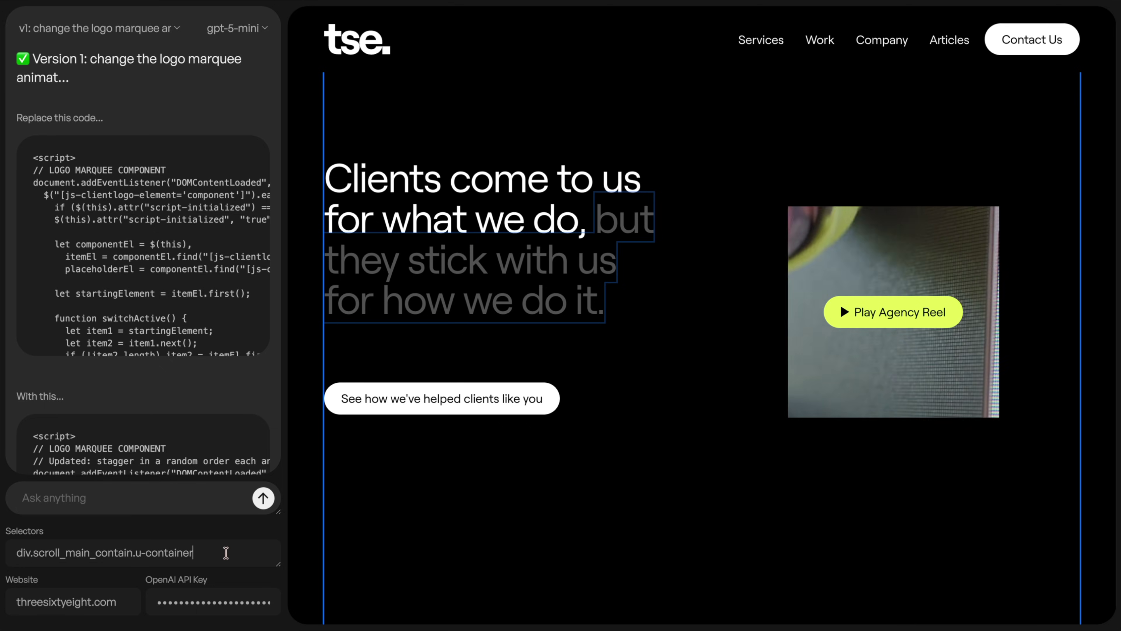
pyautogui.doubleClick(30, 554)
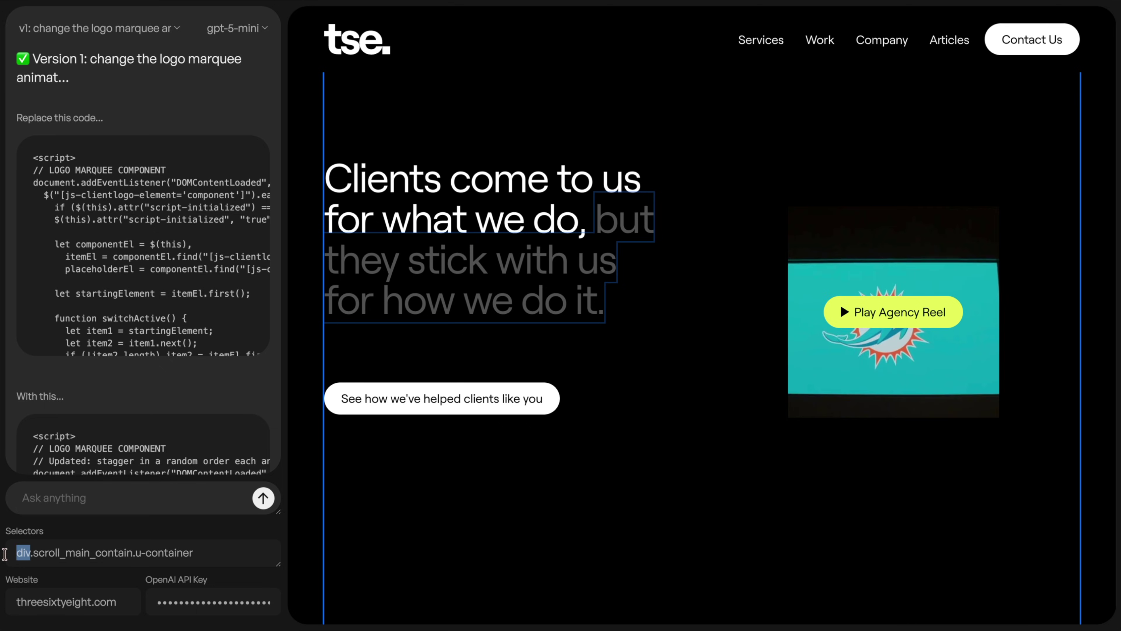
pyautogui.press('BackSpace')
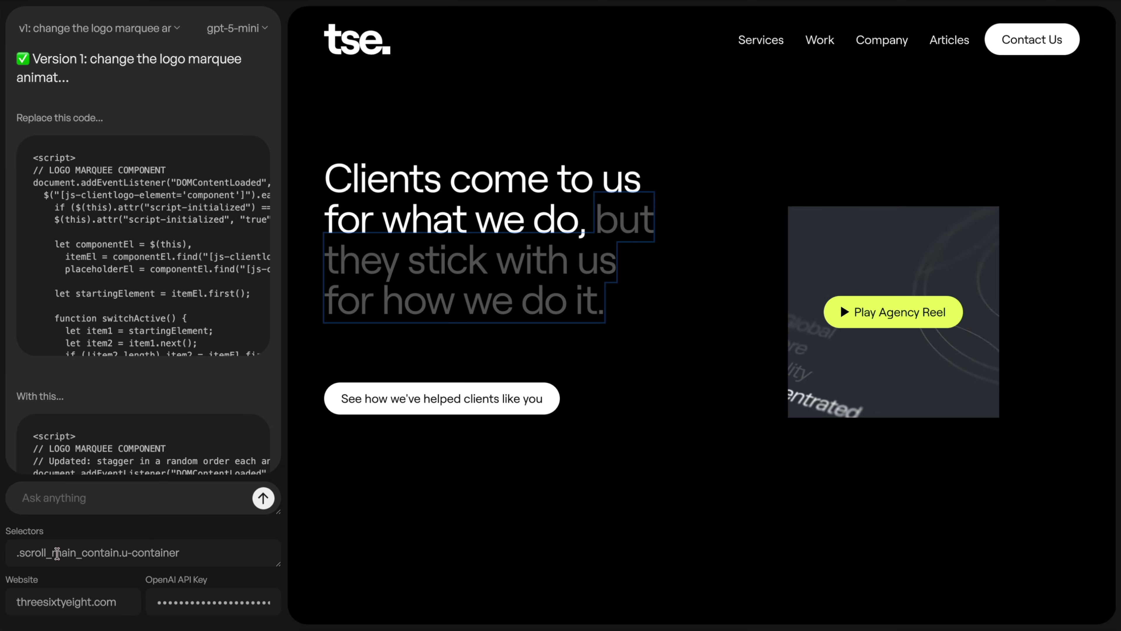
pyautogui.moveTo(15, 554); pyautogui.dragTo(179, 553)
pyautogui.click(195, 552)
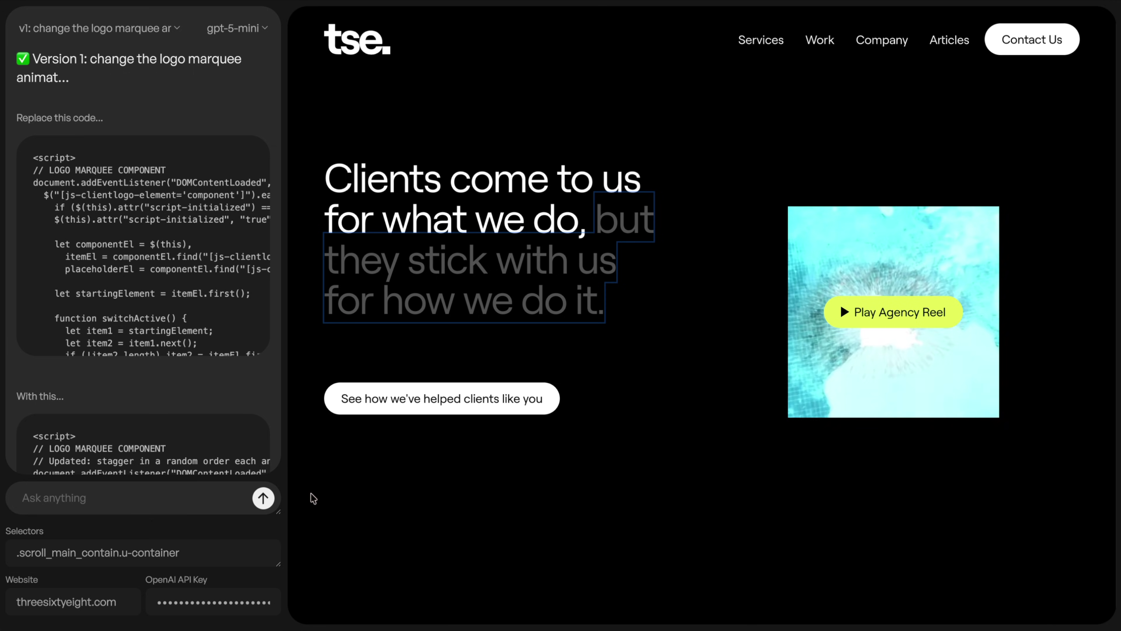
# - Ask the AI to change the container's clip path animation to a circle clip path
pyautogui.write('inside this change the clip path')
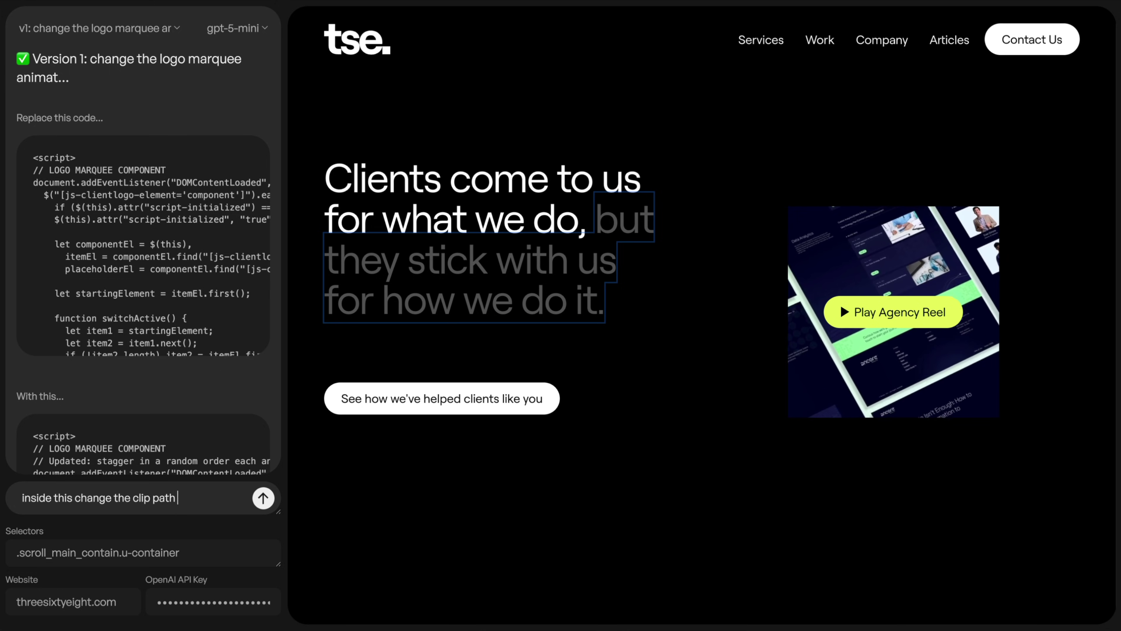
pyautogui.write('to use a circle clip instead')
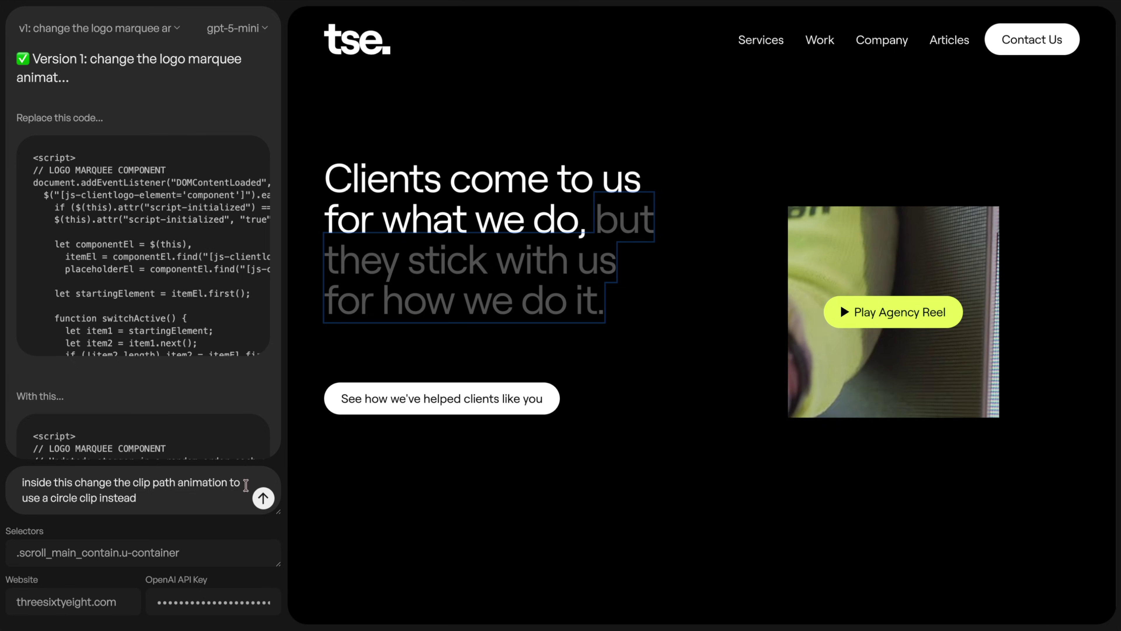
pyautogui.write('path')
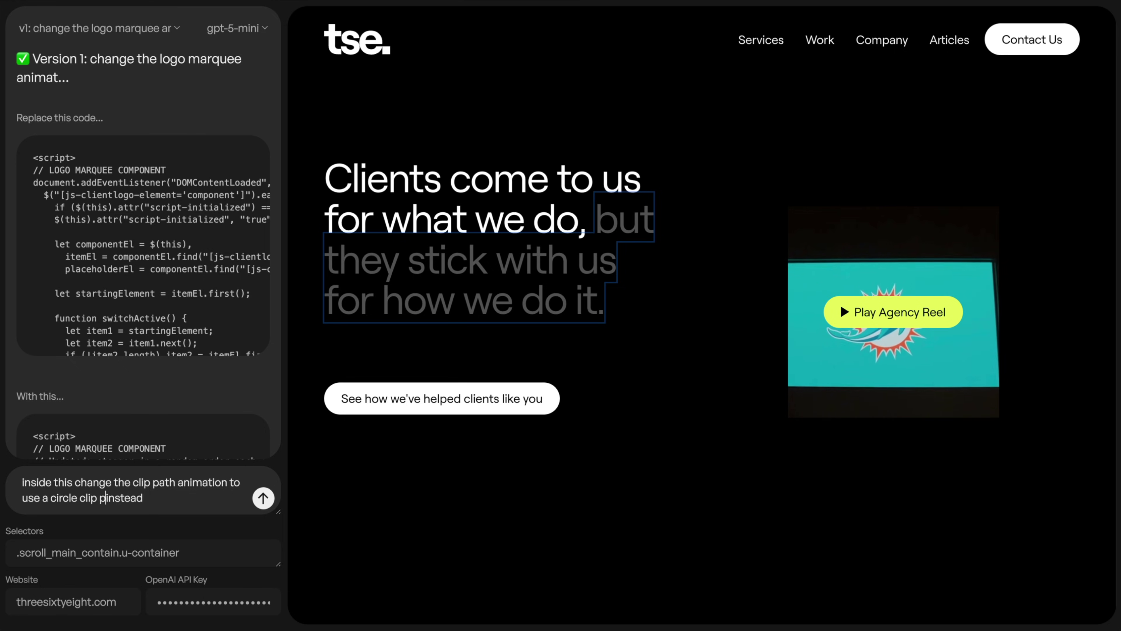
pyautogui.press('Return')
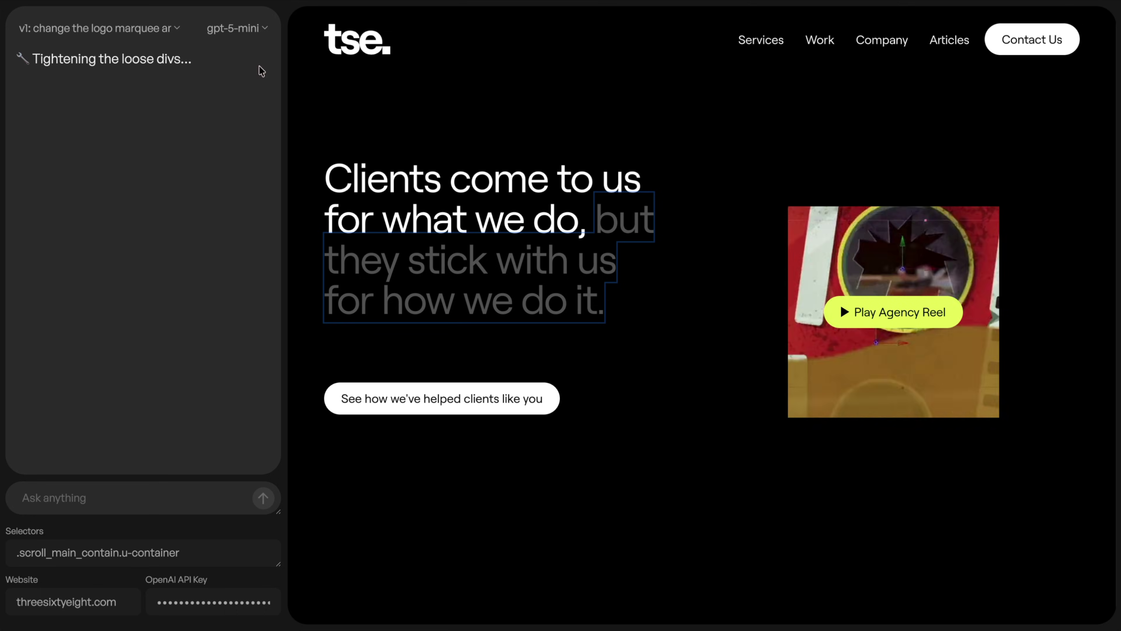
# - Keep gpt-5-mini as the model and select the stored API key for replacement
pyautogui.click(245, 27)
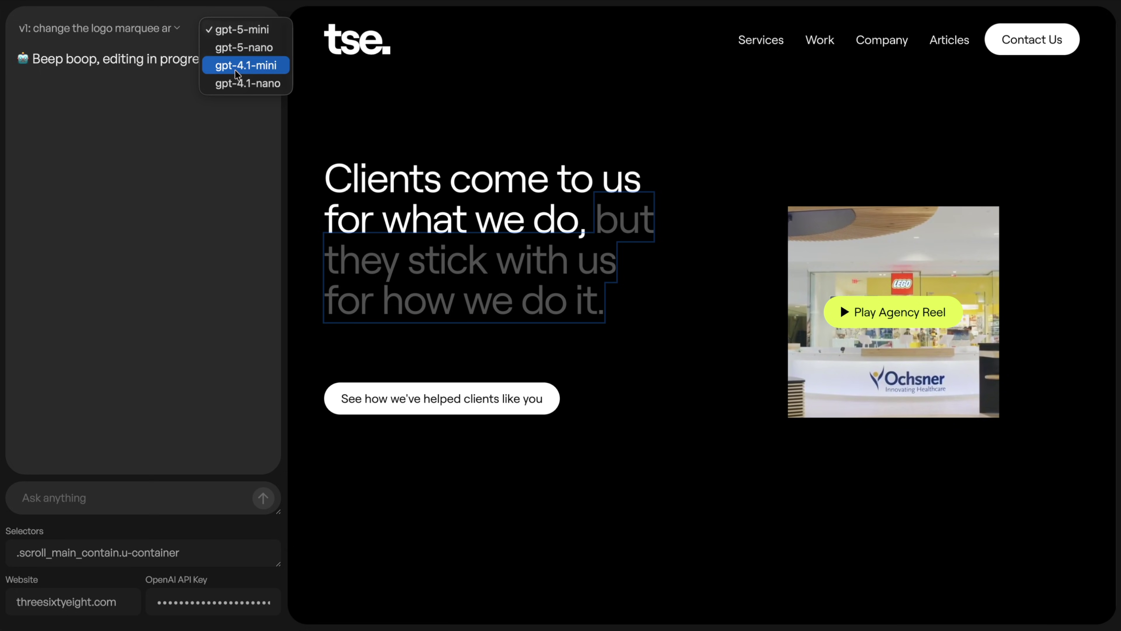
pyautogui.click(159, 146)
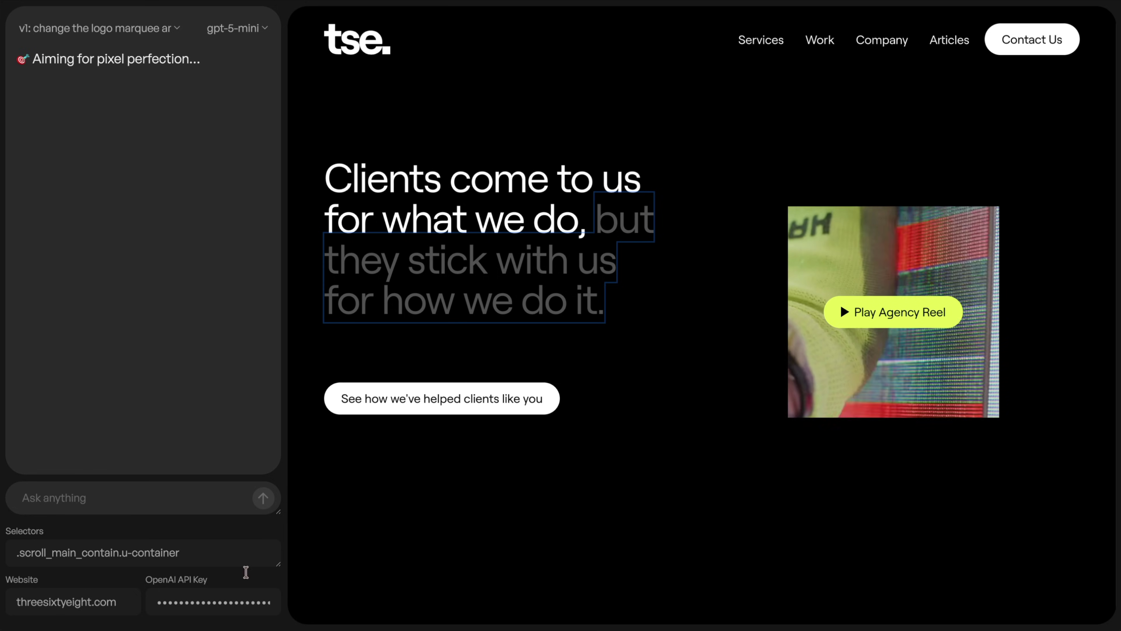
pyautogui.moveTo(163, 605); pyautogui.dragTo(298, 614)
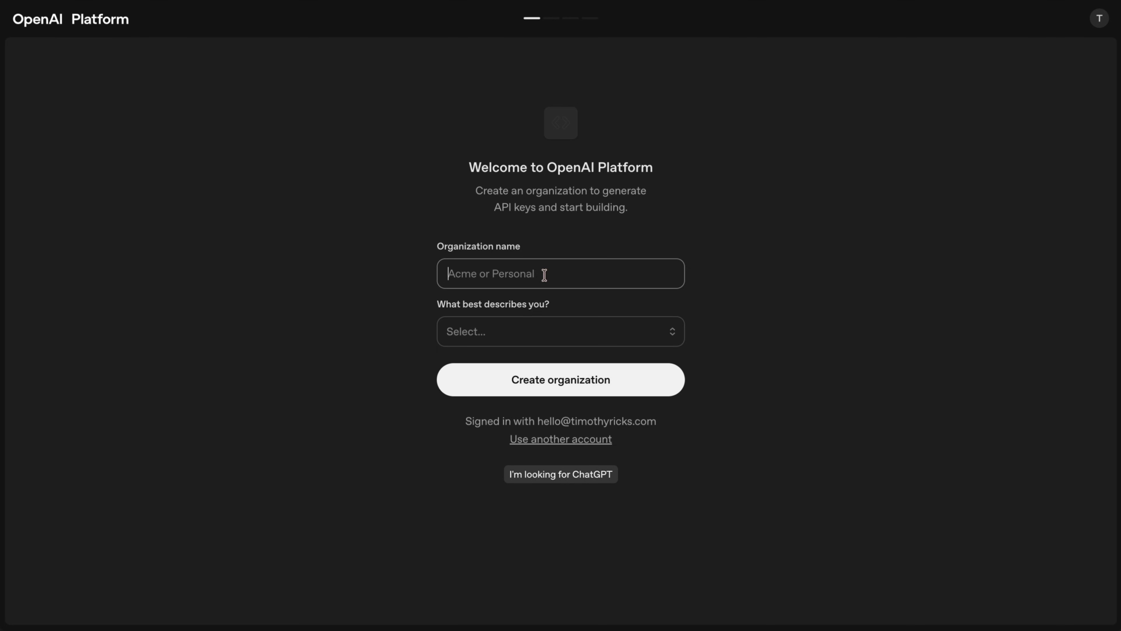
# - Create the OpenAI organization TRICKS as a Business Professional, skipping team invites
pyautogui.write('TRICKS')
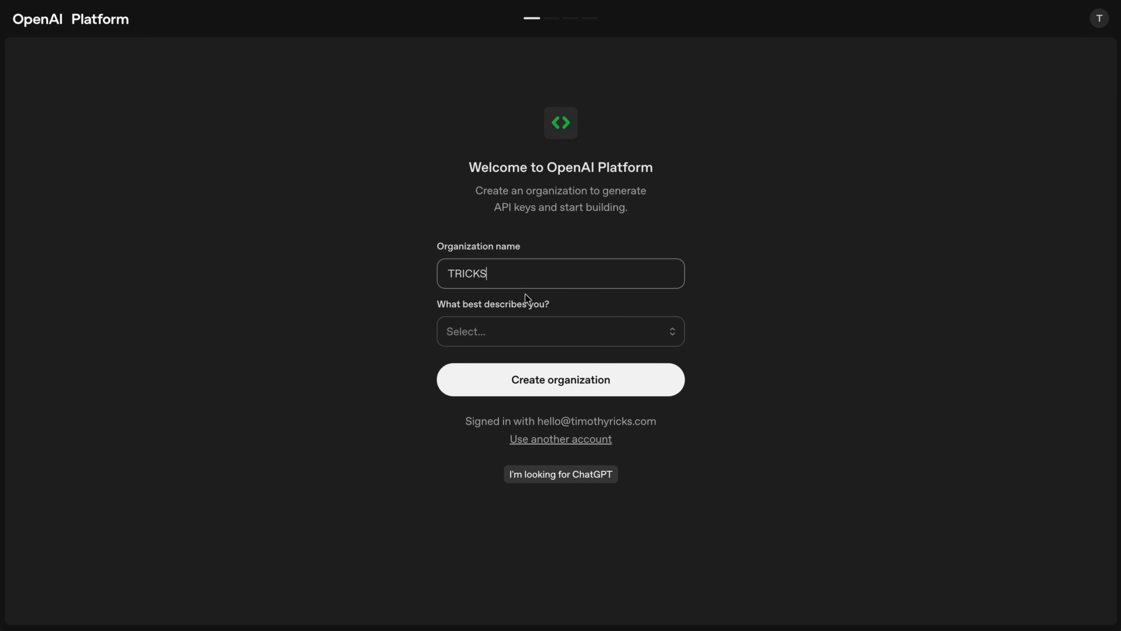
pyautogui.click(519, 329)
pyautogui.click(519, 456)
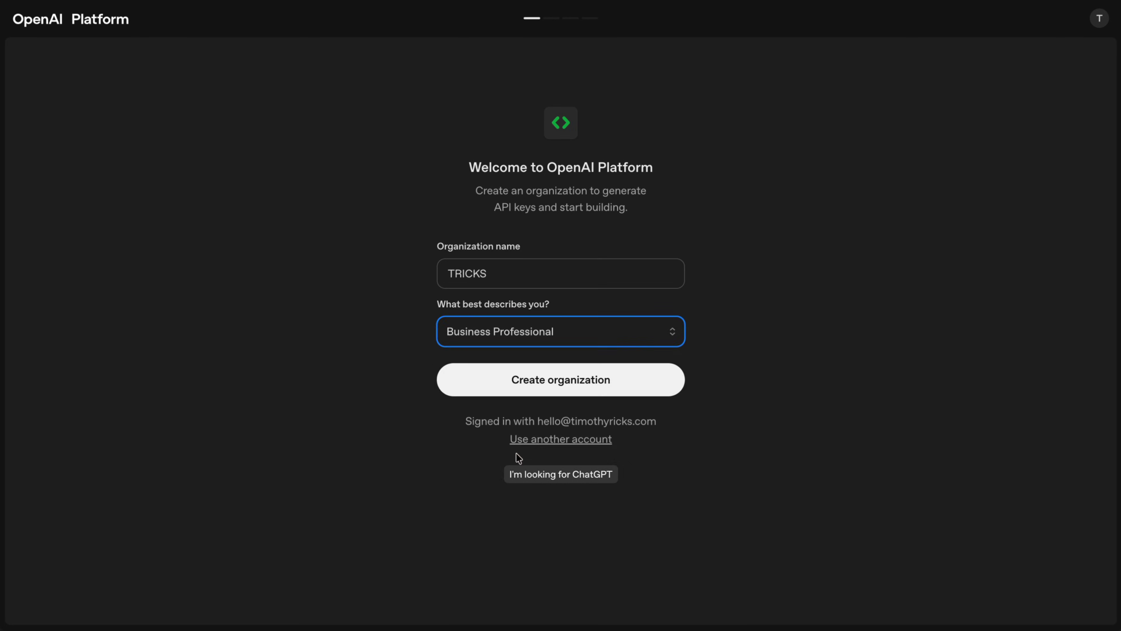
pyautogui.click(560, 379)
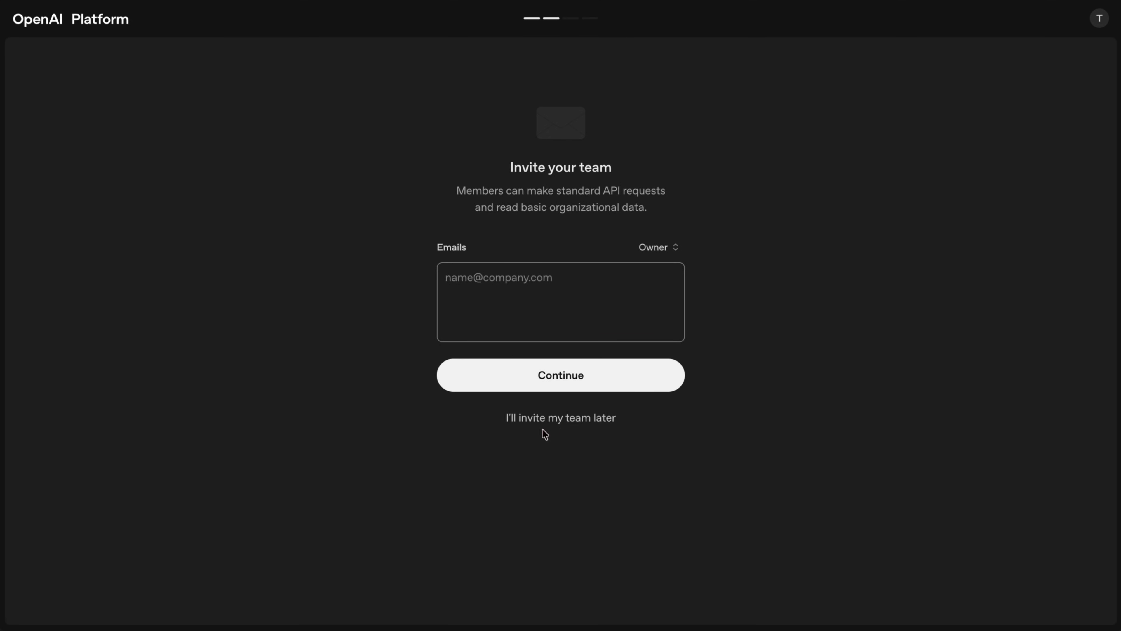
pyautogui.click(563, 418)
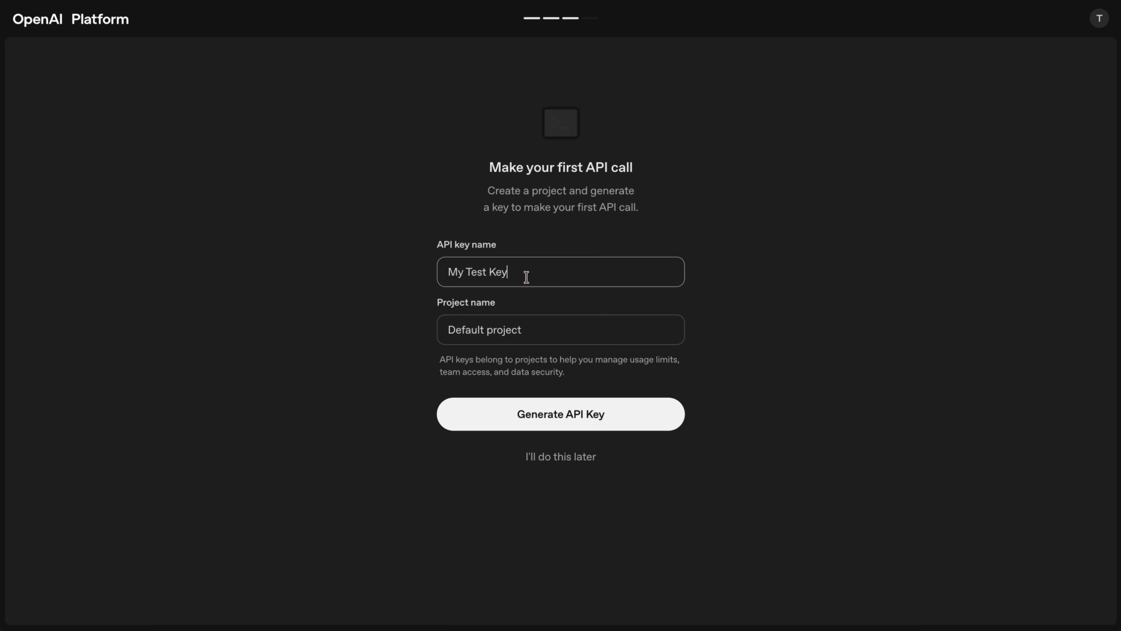
# - Generate an API key named 'My Key', put it in the editor's API Key field, and continue
pyautogui.hotkey('ctrl', 'a')
pyautogui.write('My K')
pyautogui.click(598, 417)
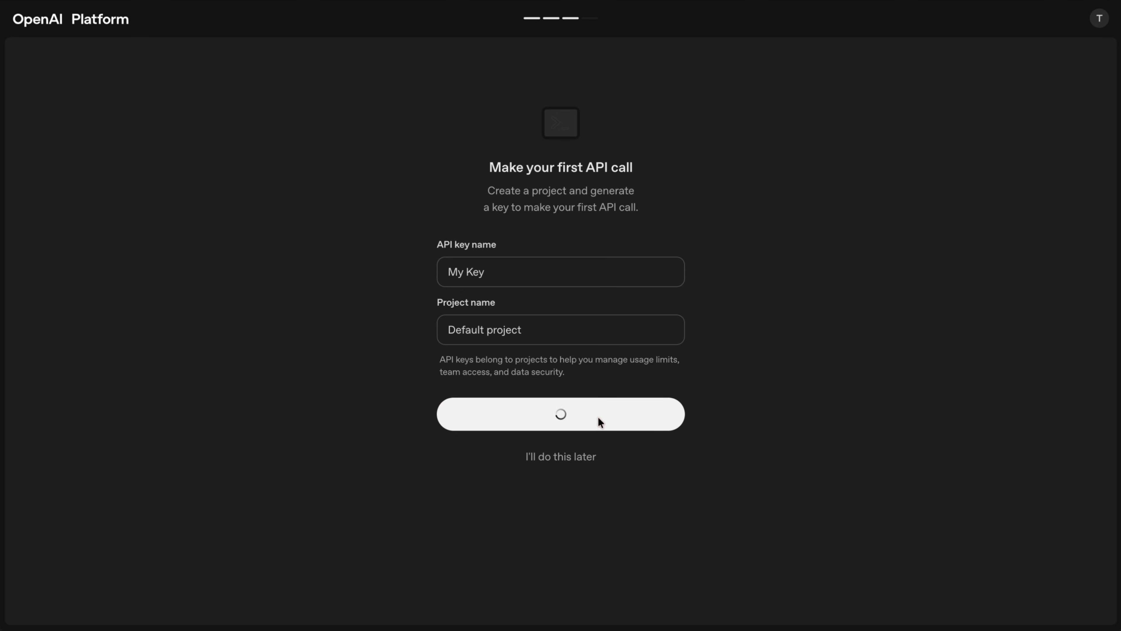
pyautogui.click(786, 277)
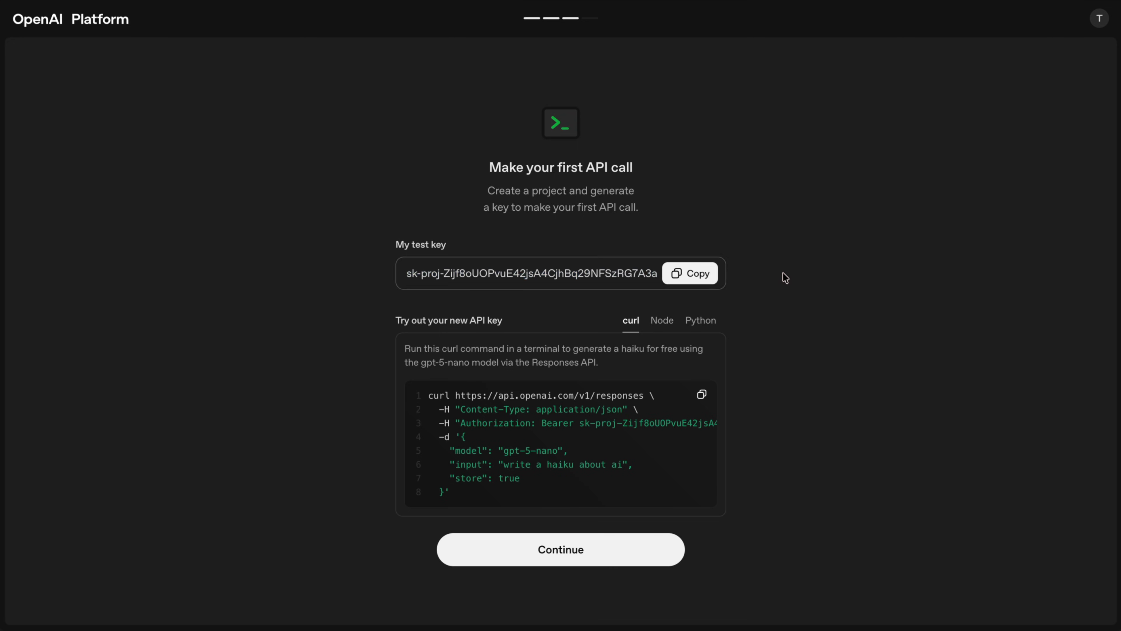
pyautogui.click(697, 282)
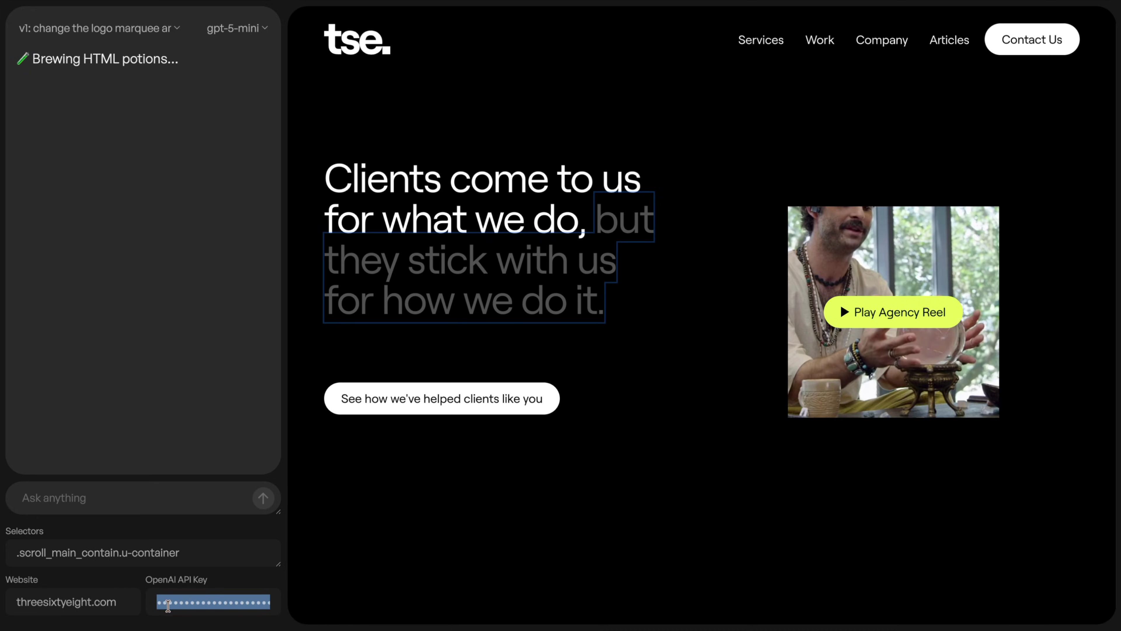
pyautogui.click(163, 604)
pyautogui.moveTo(163, 603); pyautogui.dragTo(275, 609)
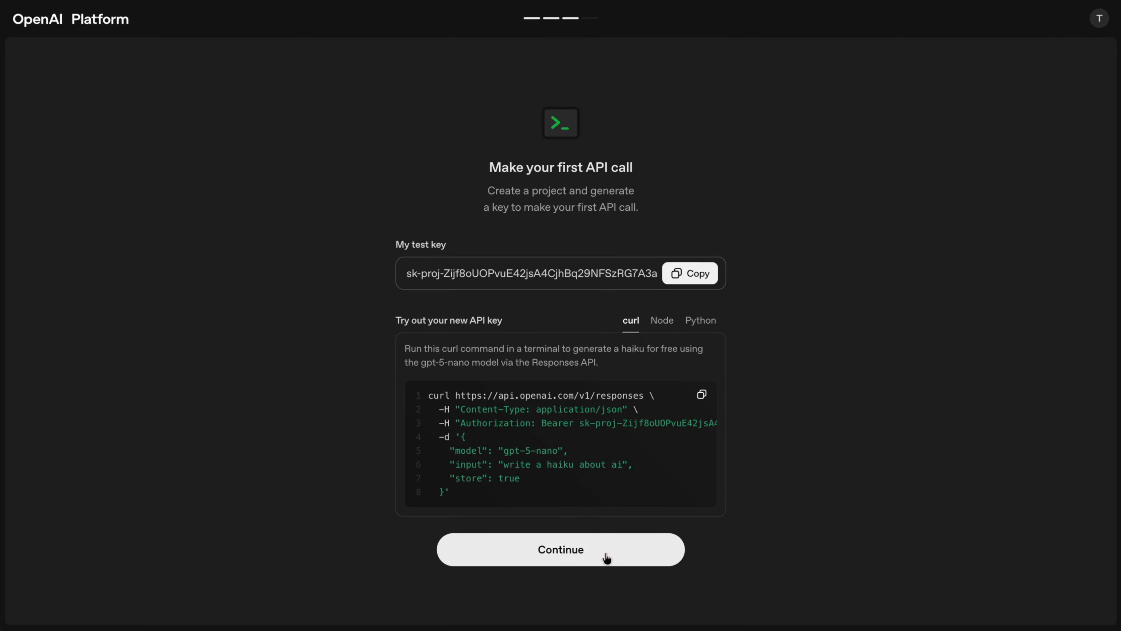
pyautogui.click(561, 552)
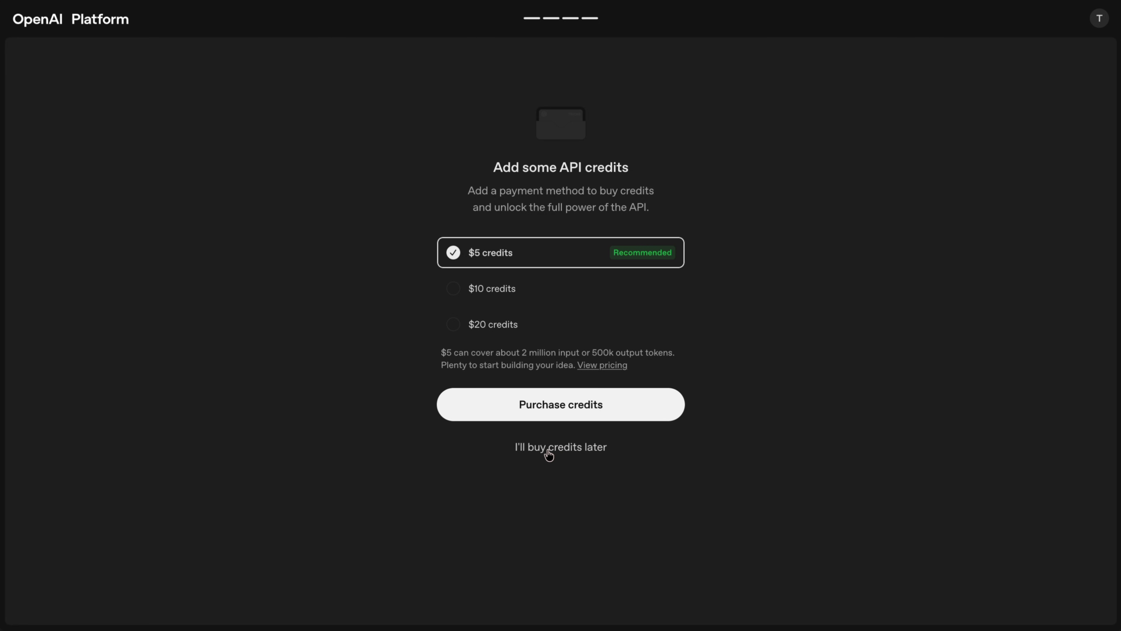
# - Skip buying credits, verify My Key under the project's API keys, and view the empty Logs page
pyautogui.click(548, 451)
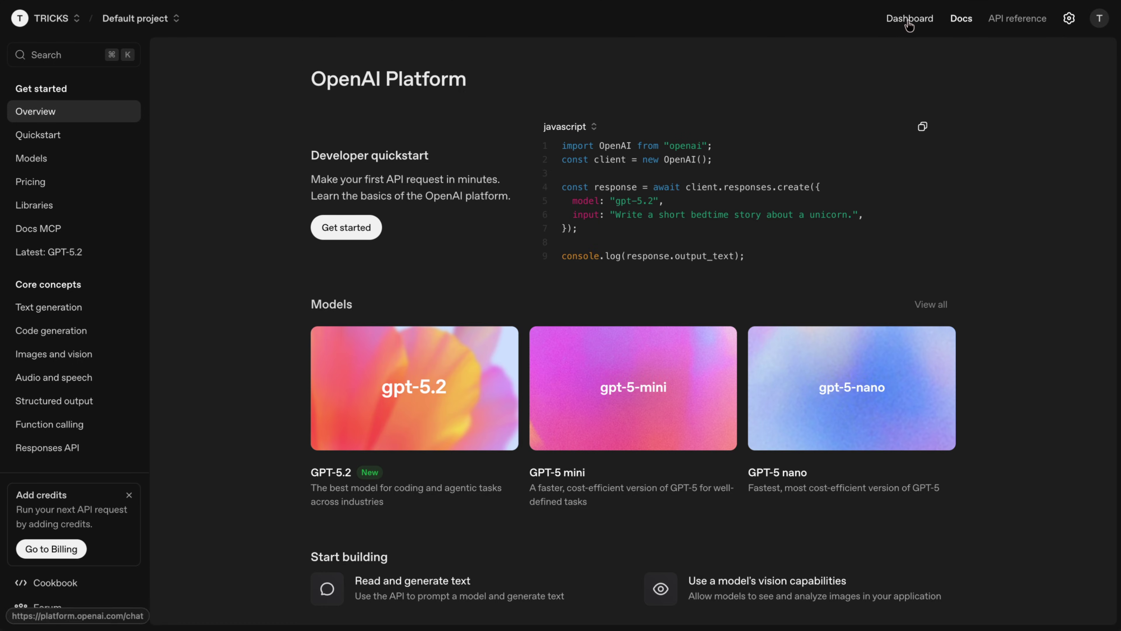
pyautogui.click(909, 20)
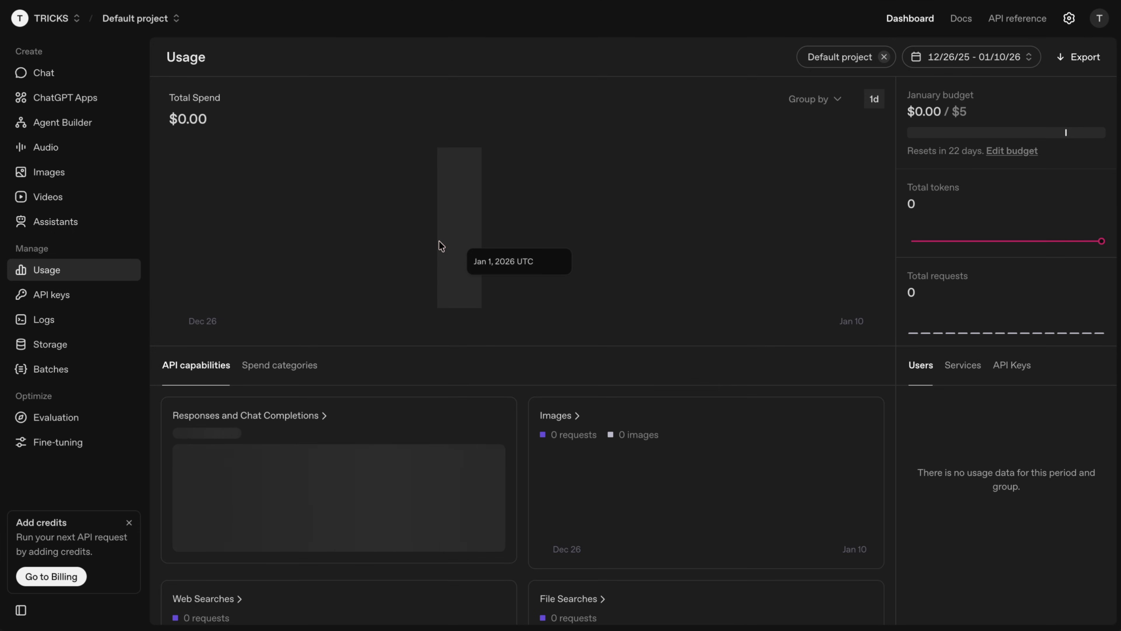
pyautogui.click(49, 303)
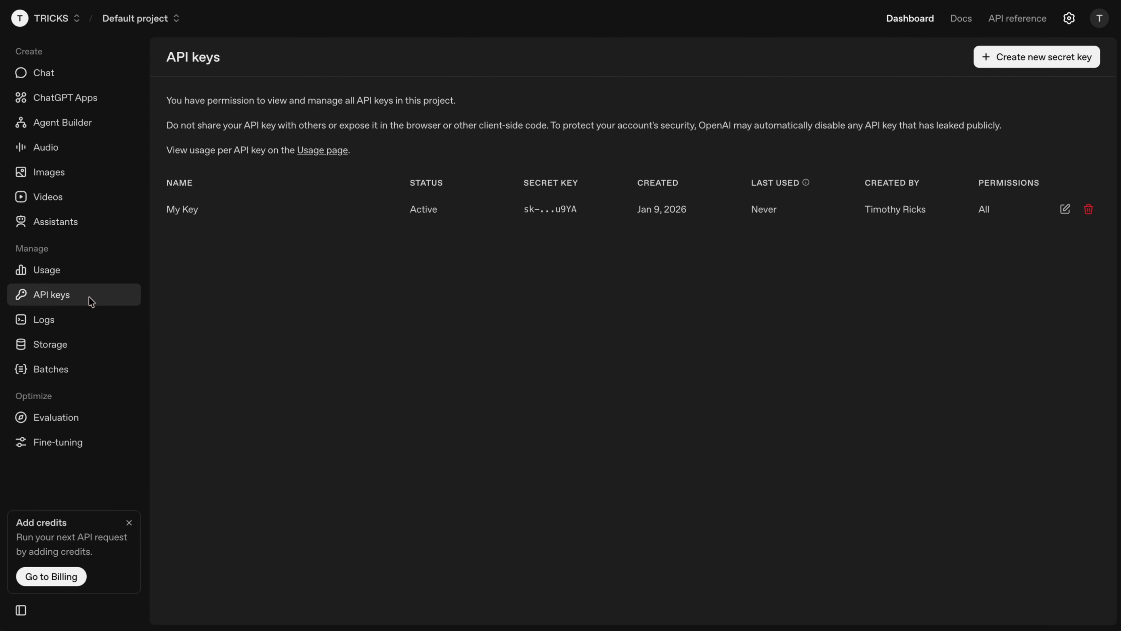
pyautogui.click(62, 326)
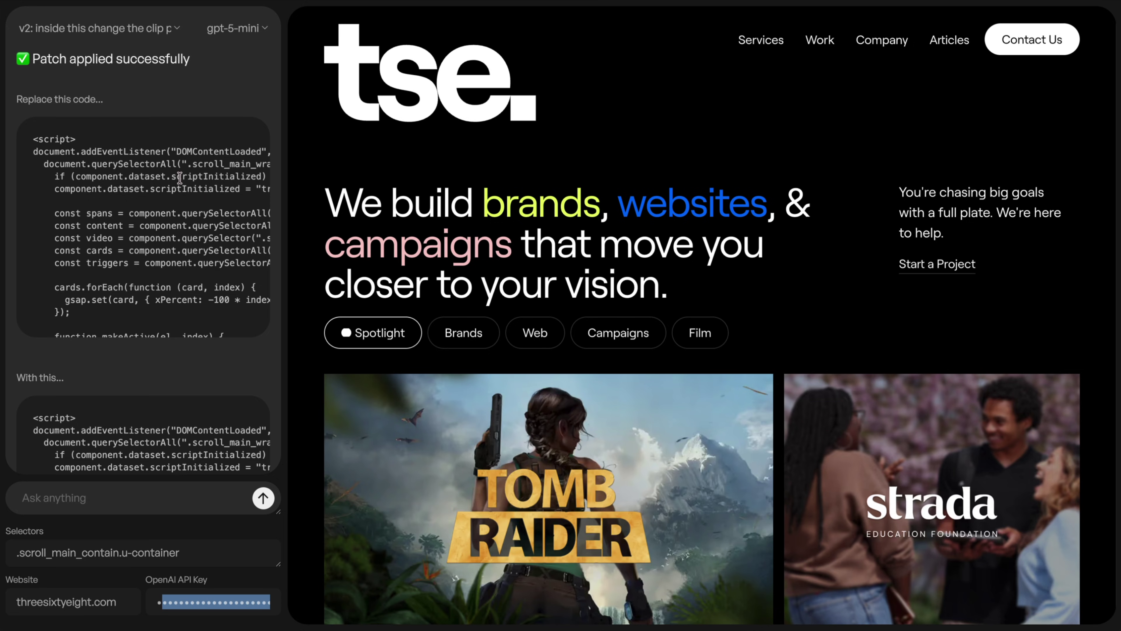
# - Scroll through the replacement code in the side panel to review it
pyautogui.scroll(-5, 135, 208)
pyautogui.scroll(5, 136, 208)
pyautogui.hscroll(3, 174, 177)
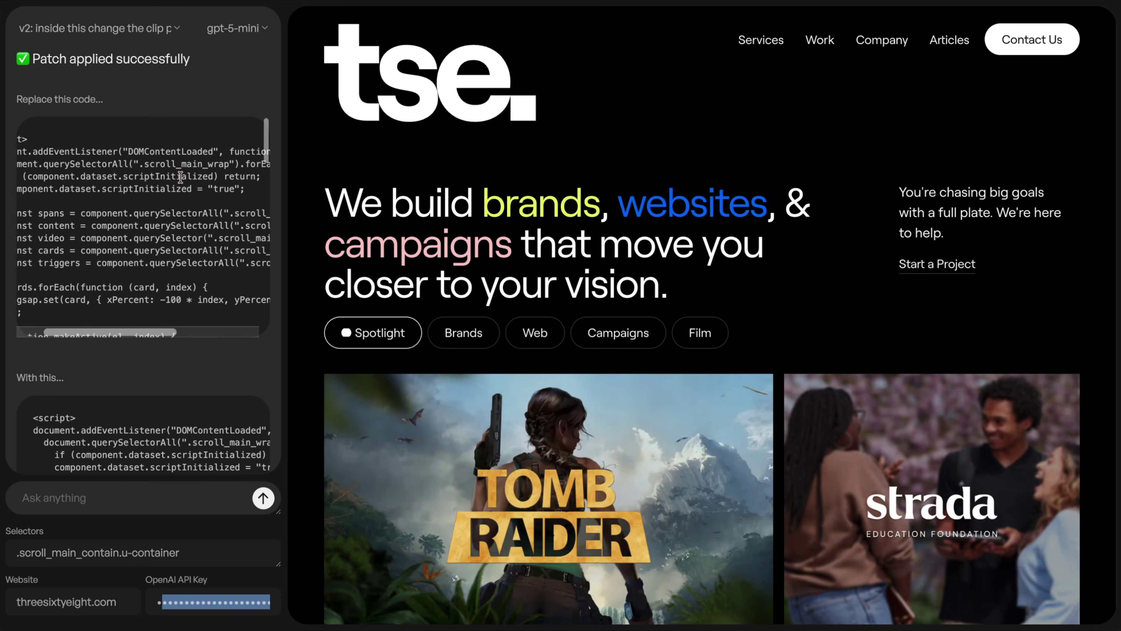
pyautogui.scroll(-10, 169, 454)
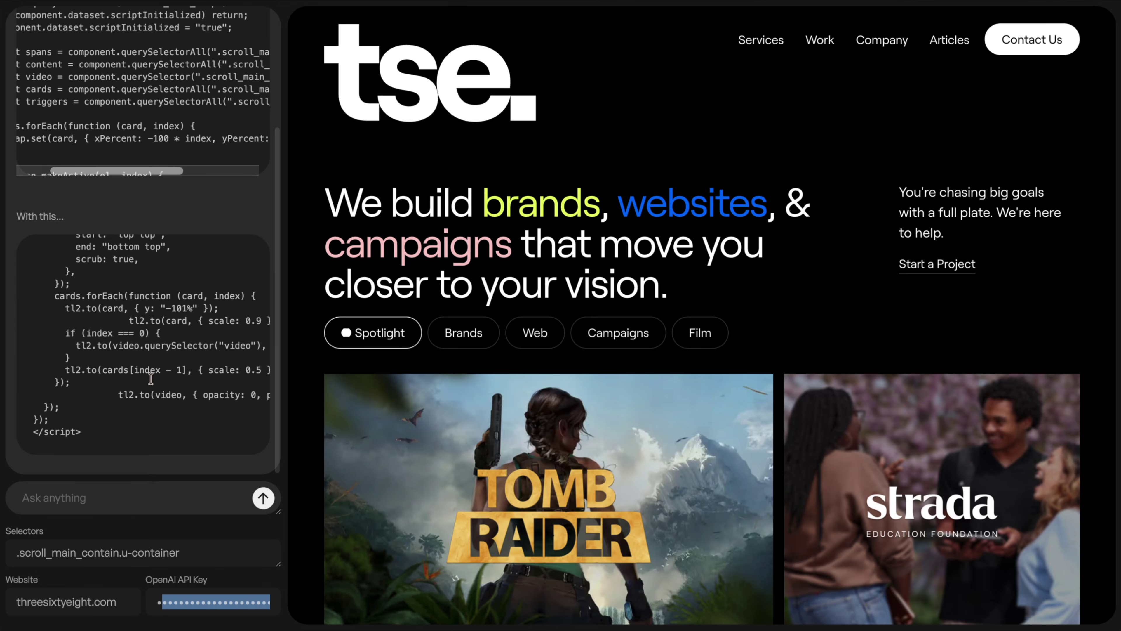
pyautogui.hscroll(2, 164, 371)
# - Scroll the site preview down to the 'Clients come to us' section and its circle-revealed video
pyautogui.scroll(-10, 688, 288)
pyautogui.scroll(-15, 689, 286)
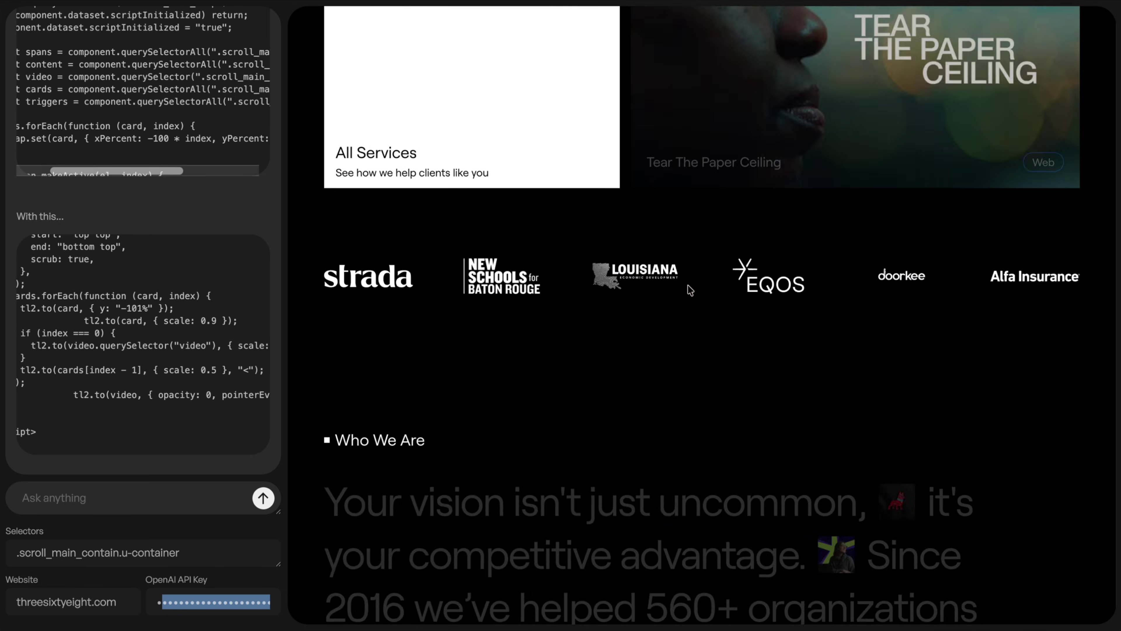
pyautogui.scroll(-5, 688, 287)
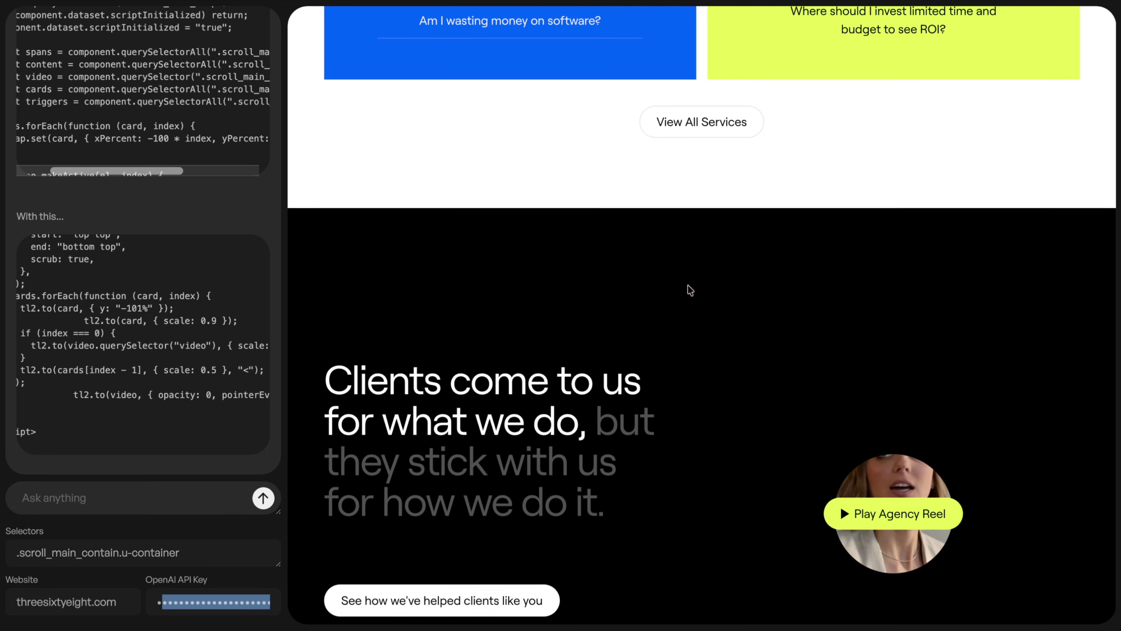
pyautogui.scroll(-1, 935, 379)
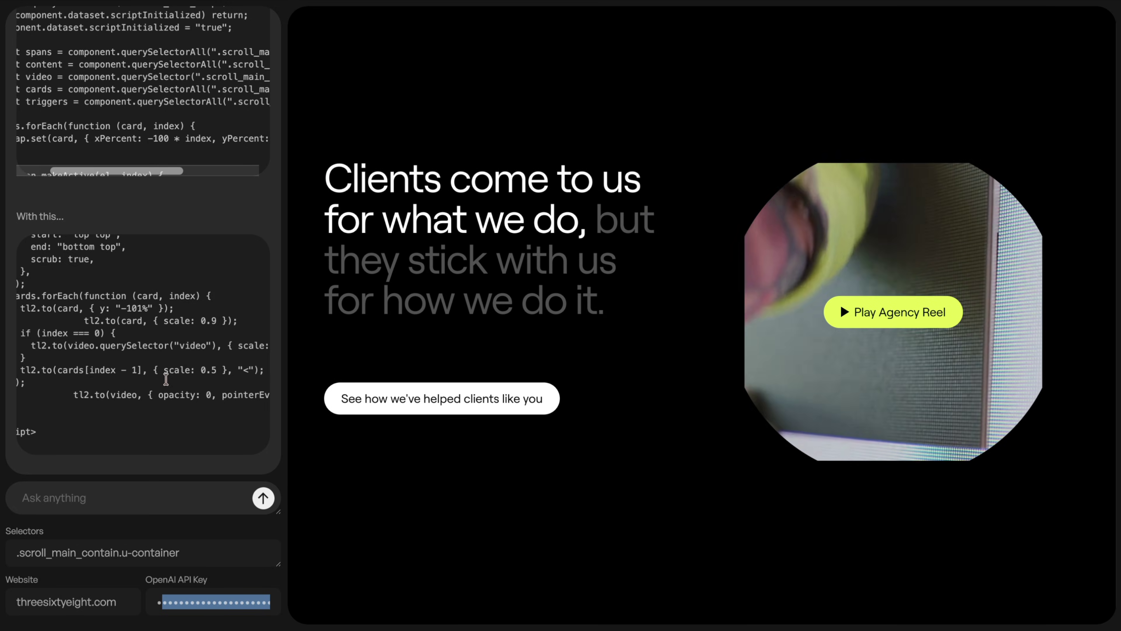
pyautogui.hscroll(-2, 145, 310)
pyautogui.scroll(1, 145, 310)
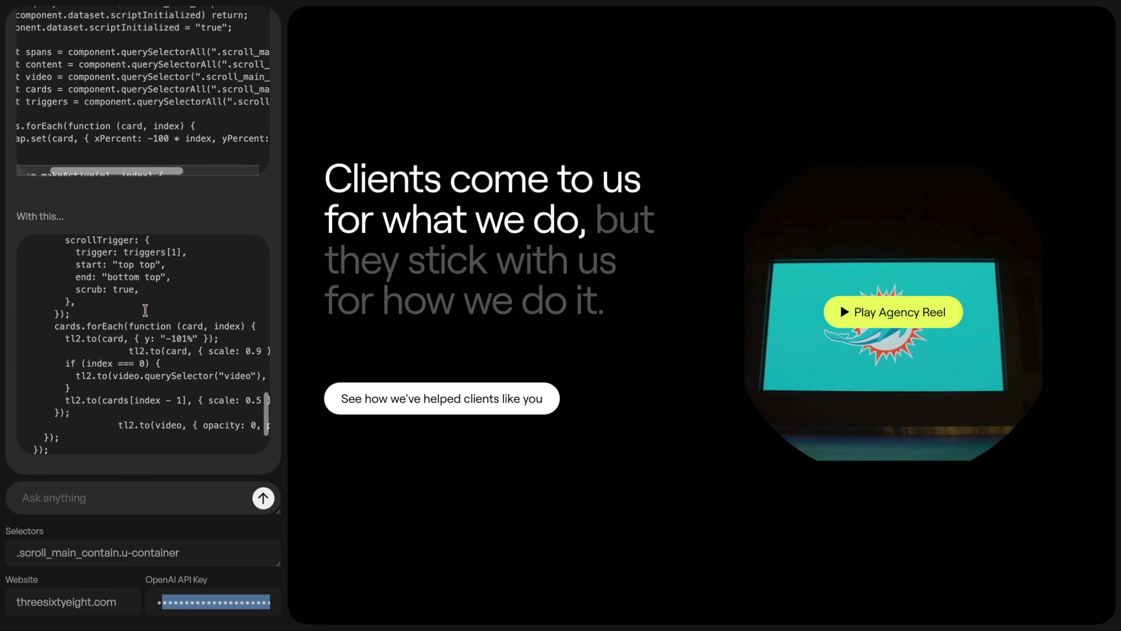
pyautogui.scroll(5, 145, 310)
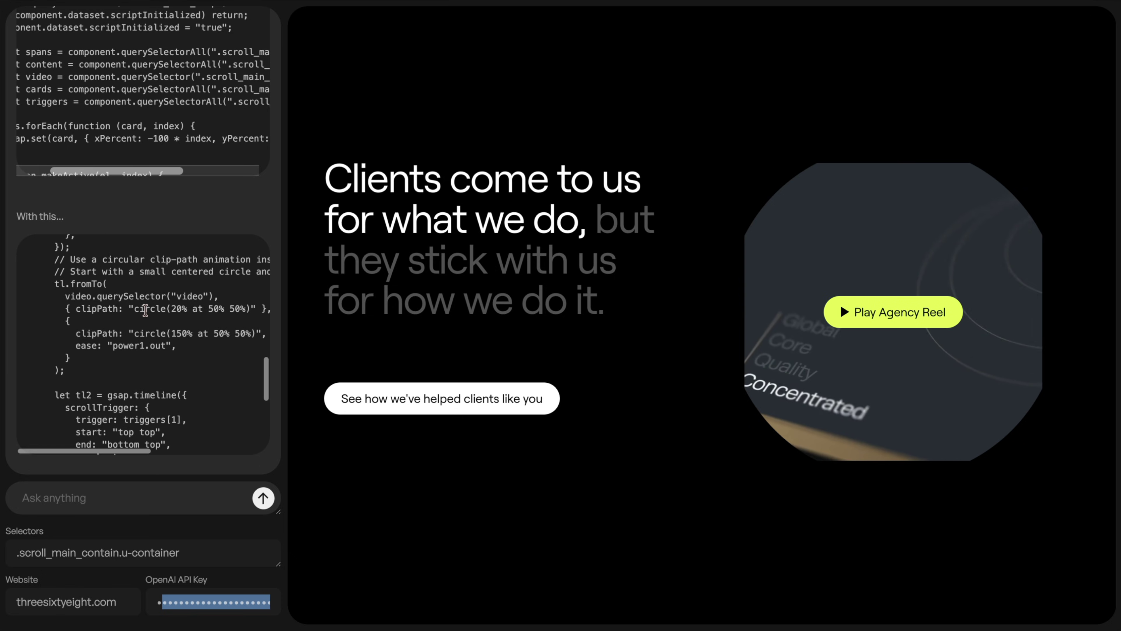
pyautogui.hscroll(2, 145, 310)
# - Change the clip path's starting circle from 20% to 50% and preview the reveal
pyautogui.click(98, 310)
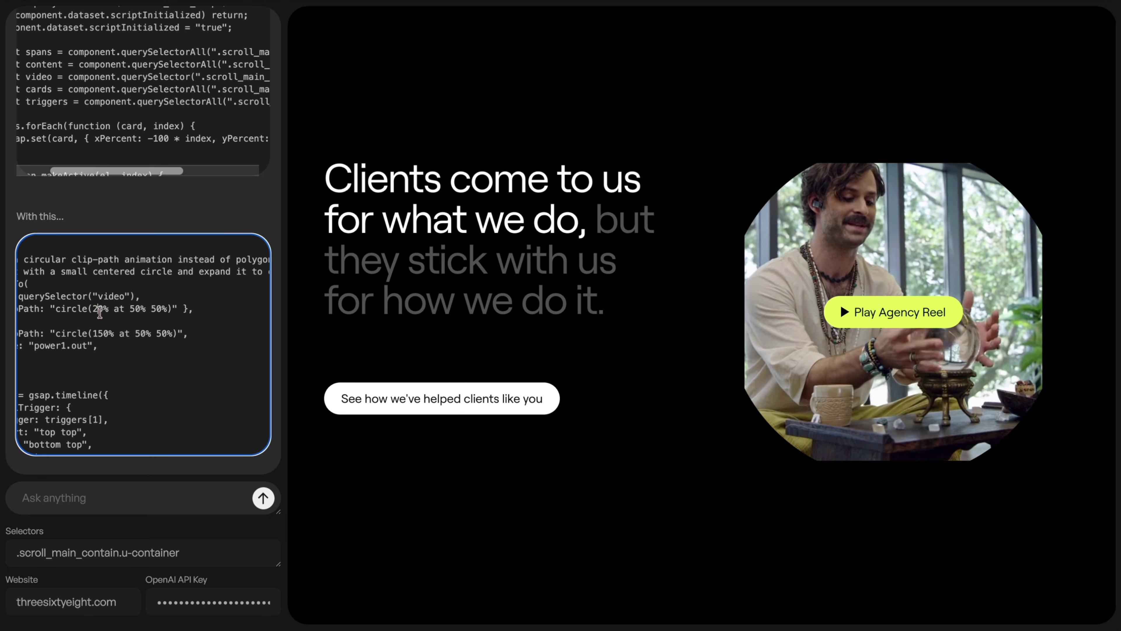
pyautogui.press('BackSpace')
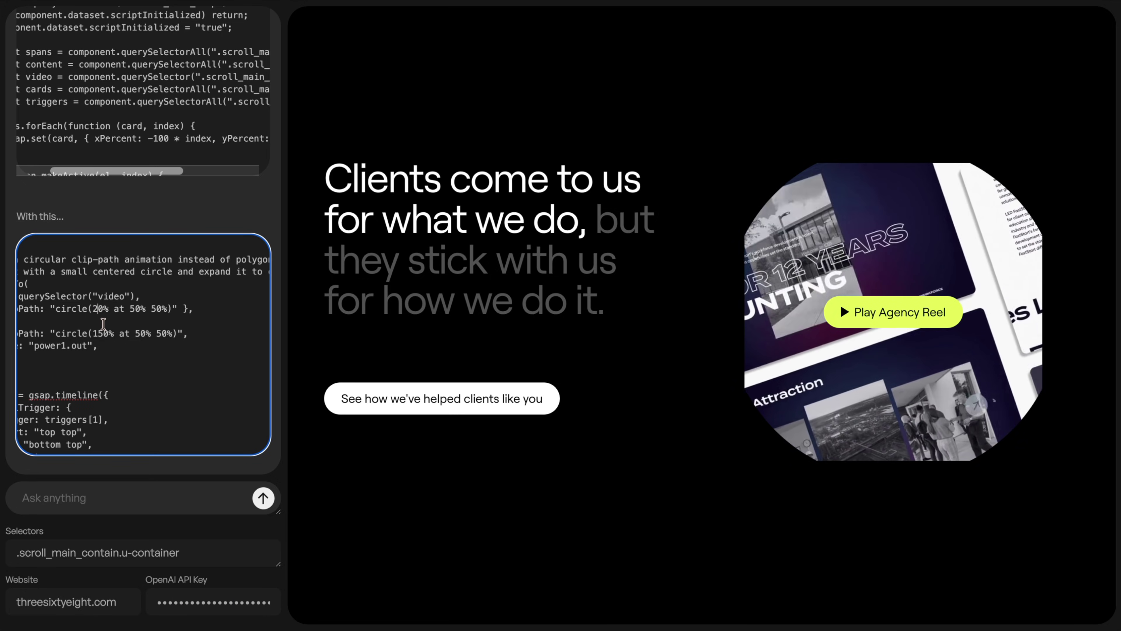
pyautogui.write('5')
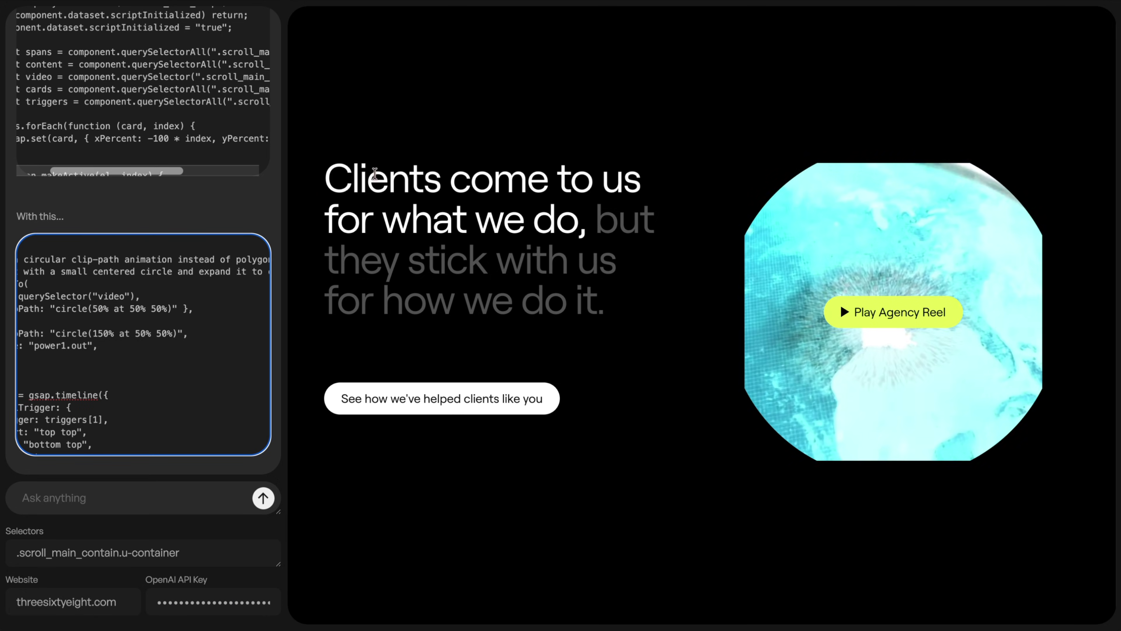
pyautogui.click(448, 155)
pyautogui.scroll(-20, 684, 195)
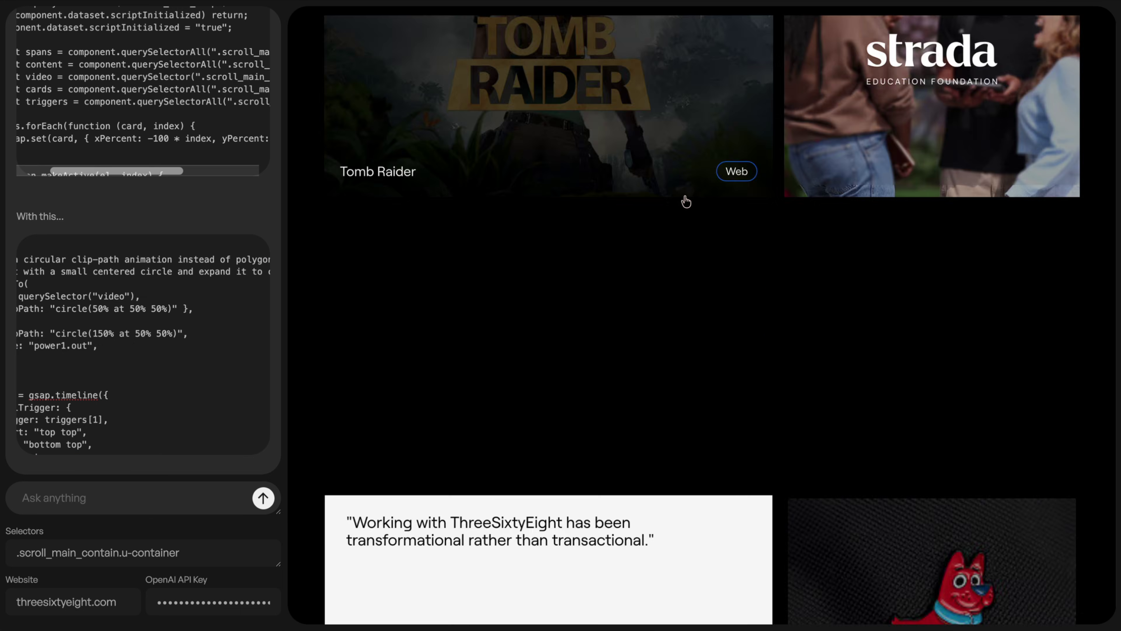
pyautogui.scroll(-15, 683, 202)
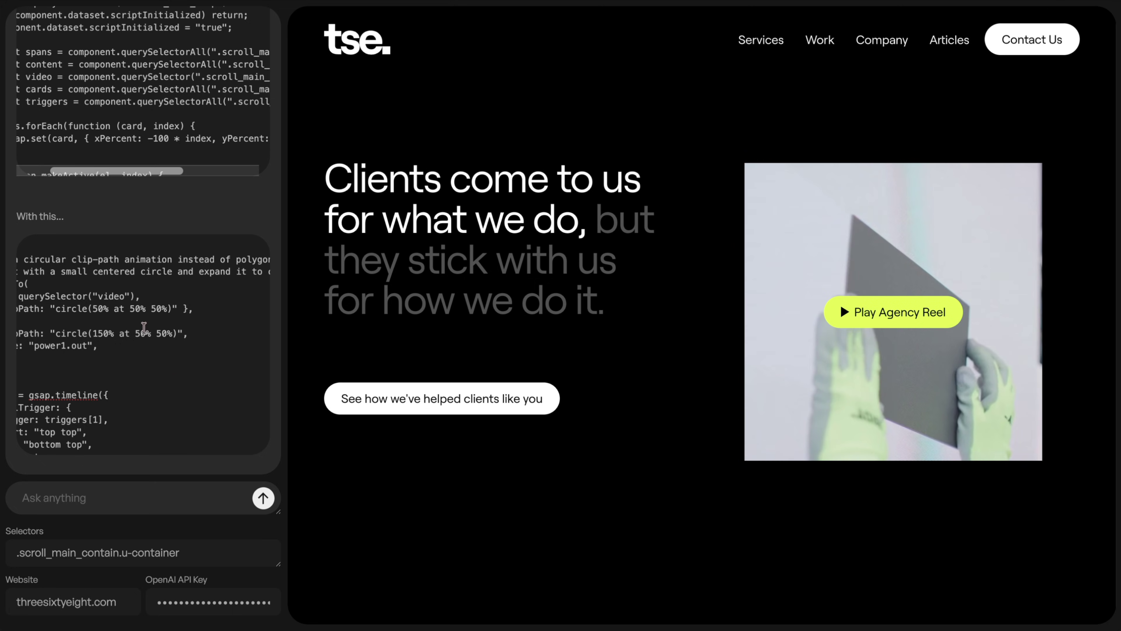
# - Shrink the starting circle from 50% to 5% and scroll the preview to check the reveal
pyautogui.click(101, 309)
pyautogui.press('Delete')
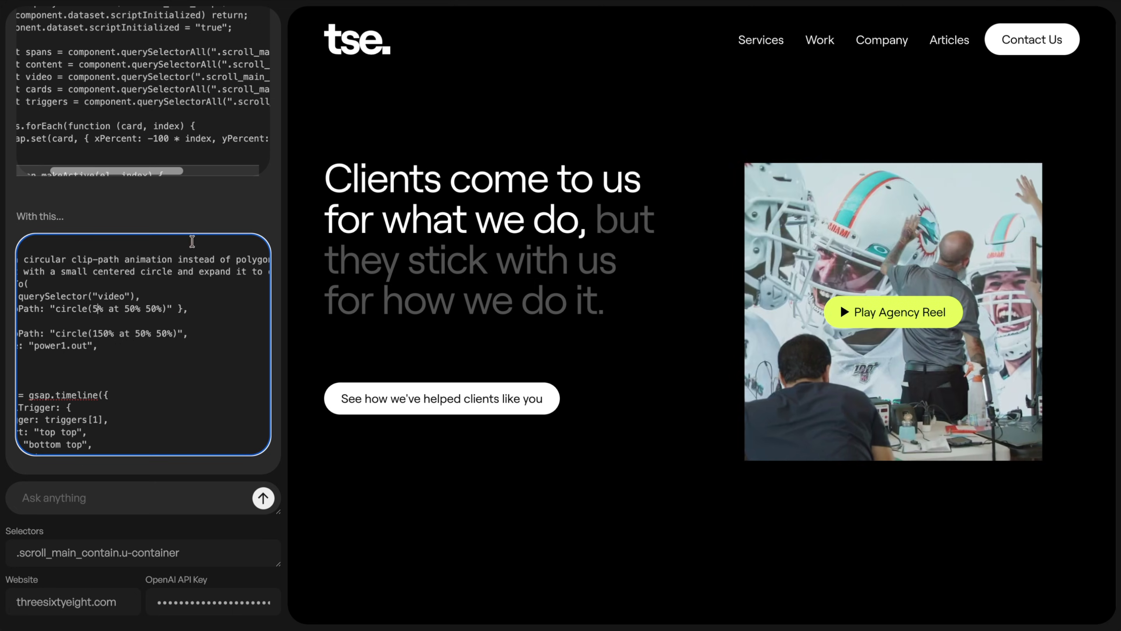
pyautogui.scroll(-4, 722, 186)
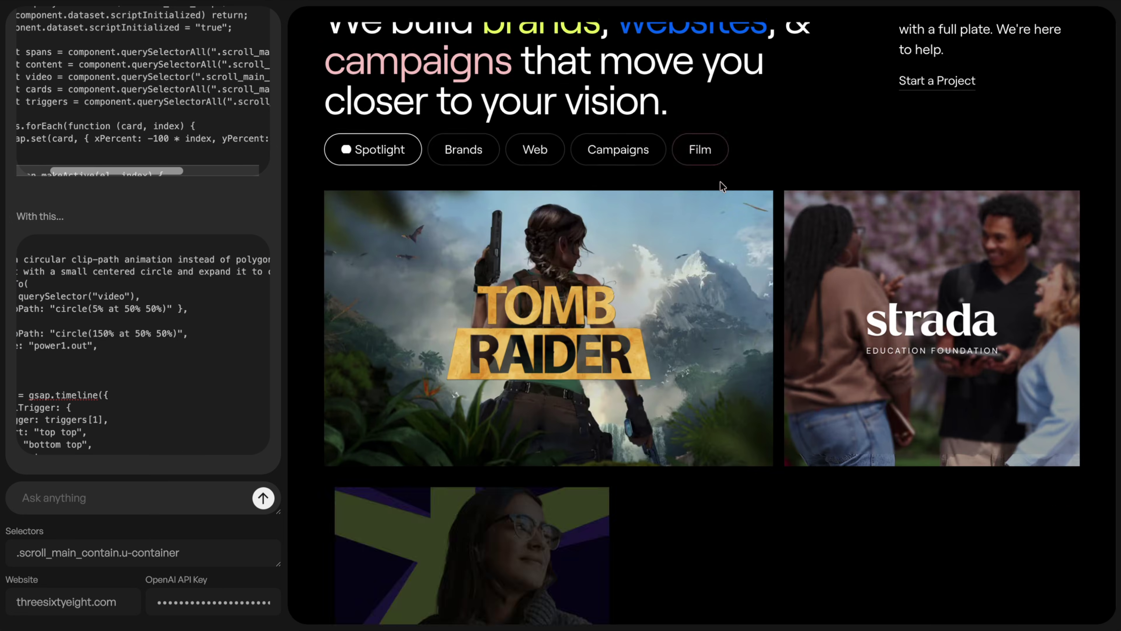
pyautogui.scroll(-15, 722, 186)
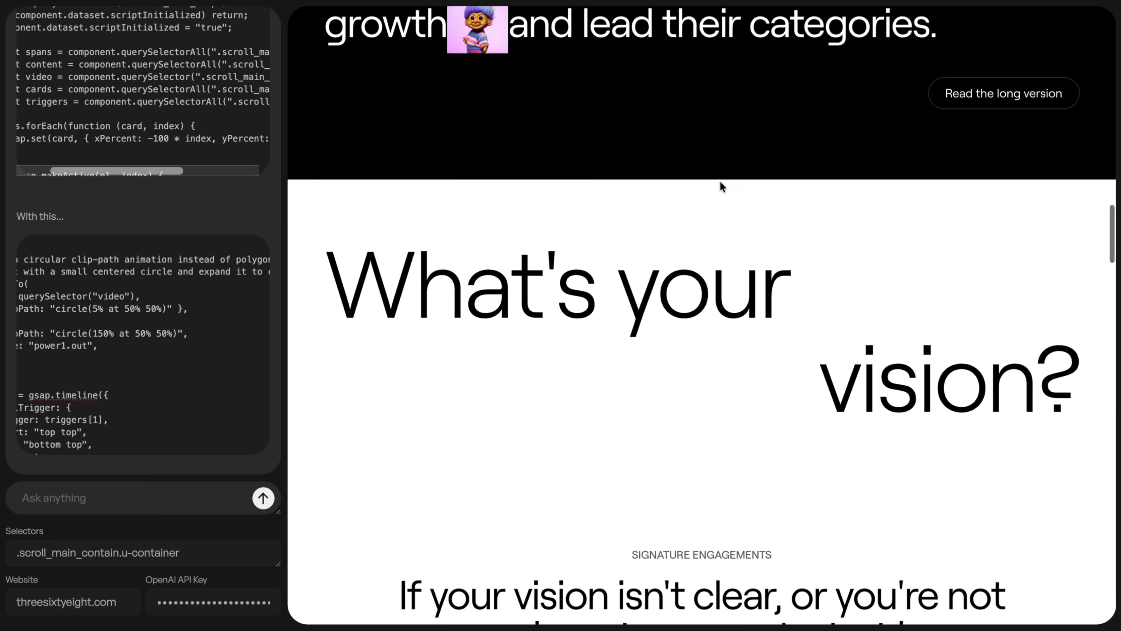
pyautogui.scroll(-15, 722, 186)
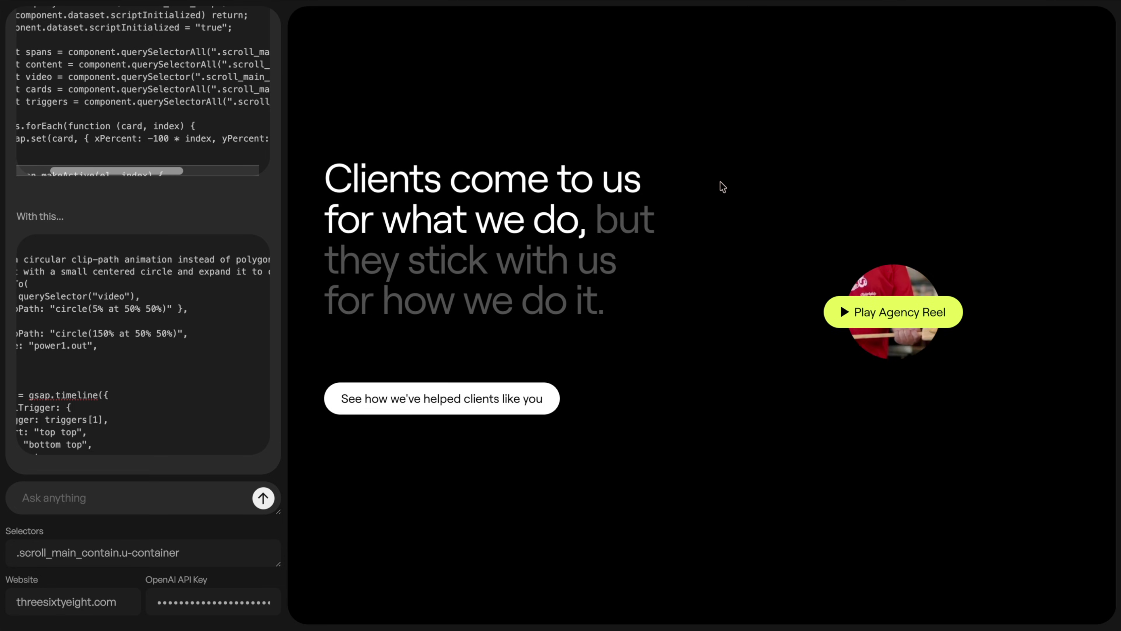
pyautogui.scroll(2, 723, 186)
pyautogui.scroll(-4, 723, 186)
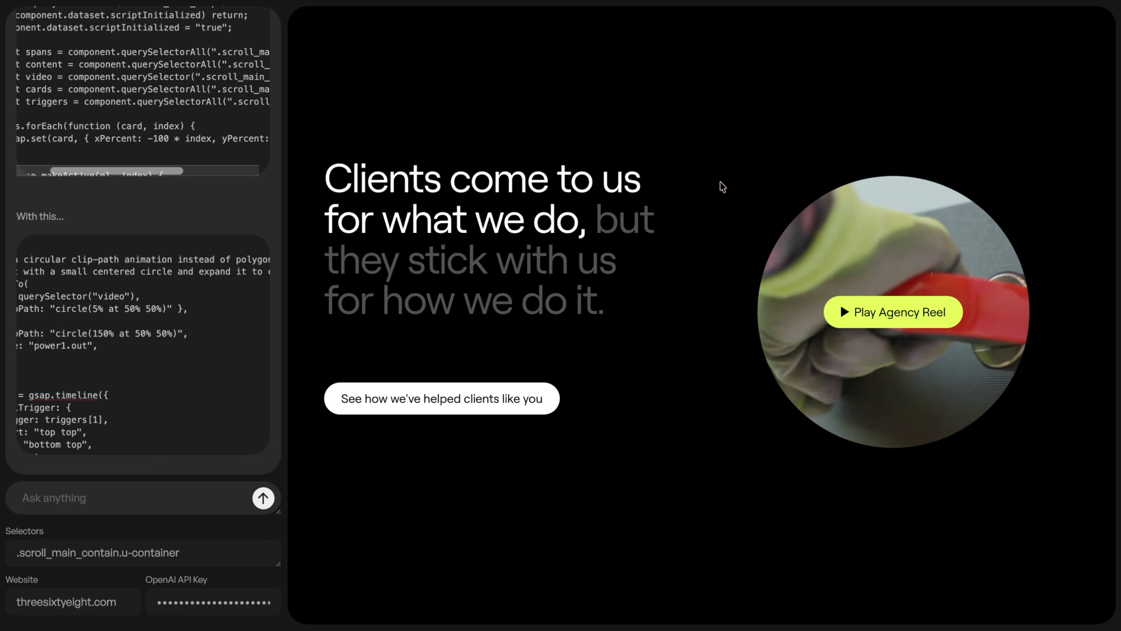
pyautogui.hscroll(-4, 40, 312)
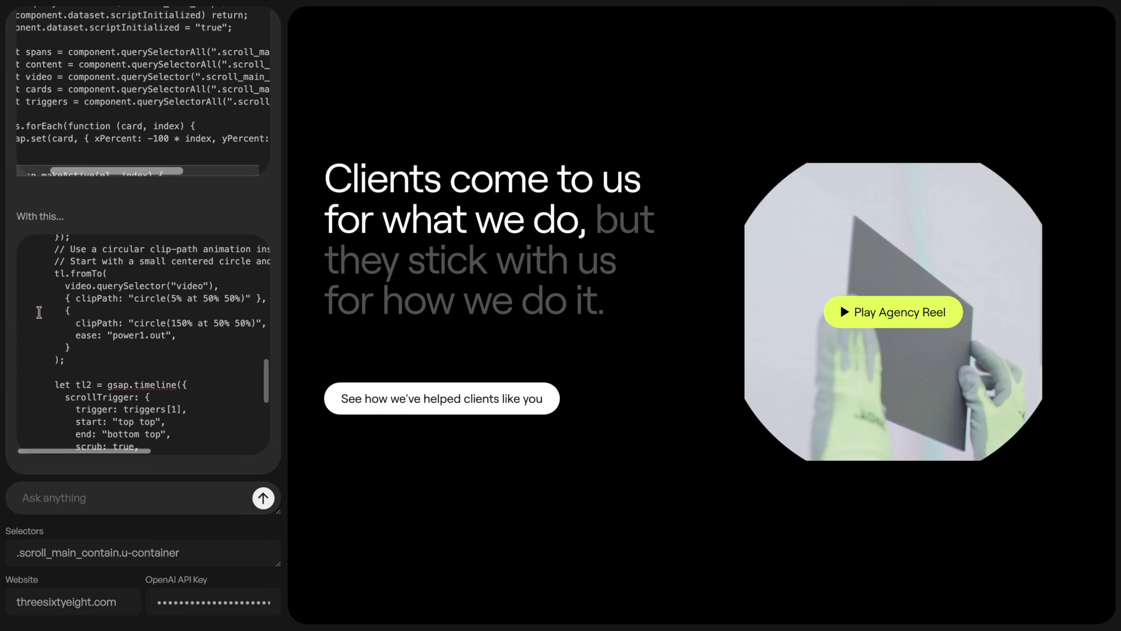
pyautogui.scroll(-5, 142, 352)
# - Copy the clip-path replacement code from the With this block
pyautogui.click(47, 226)
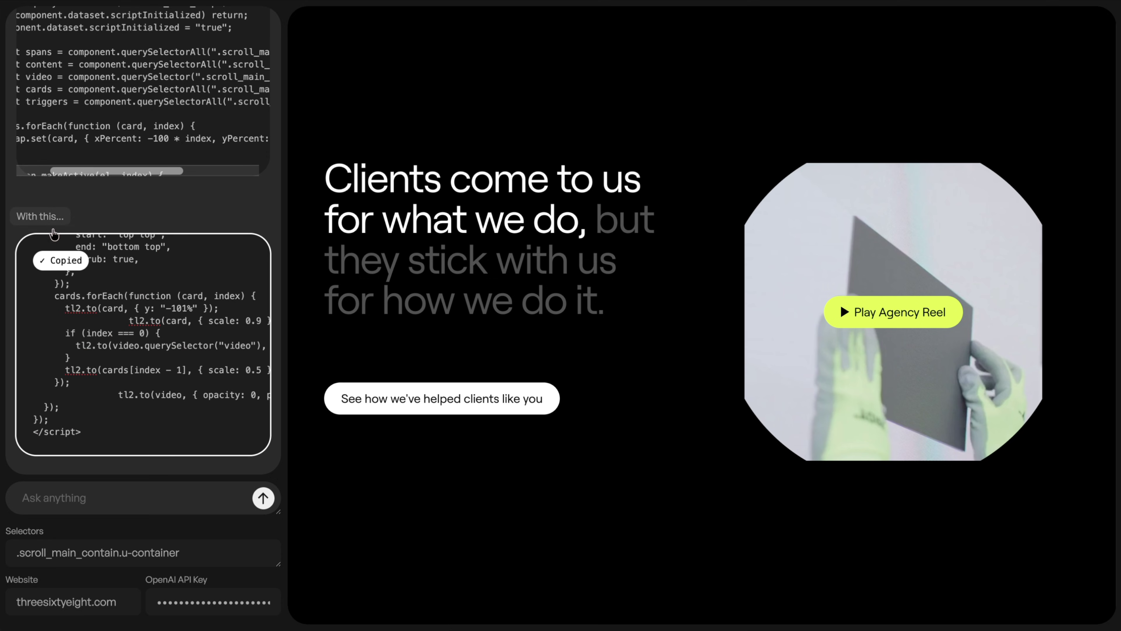
pyautogui.scroll(10, 136, 348)
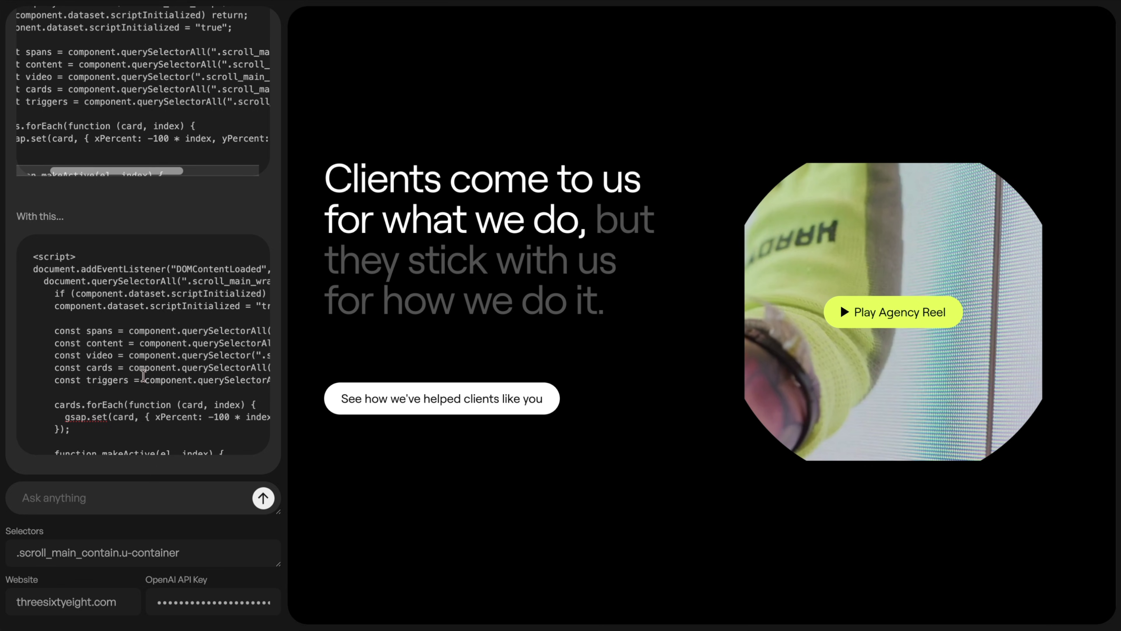
pyautogui.scroll(4, 134, 239)
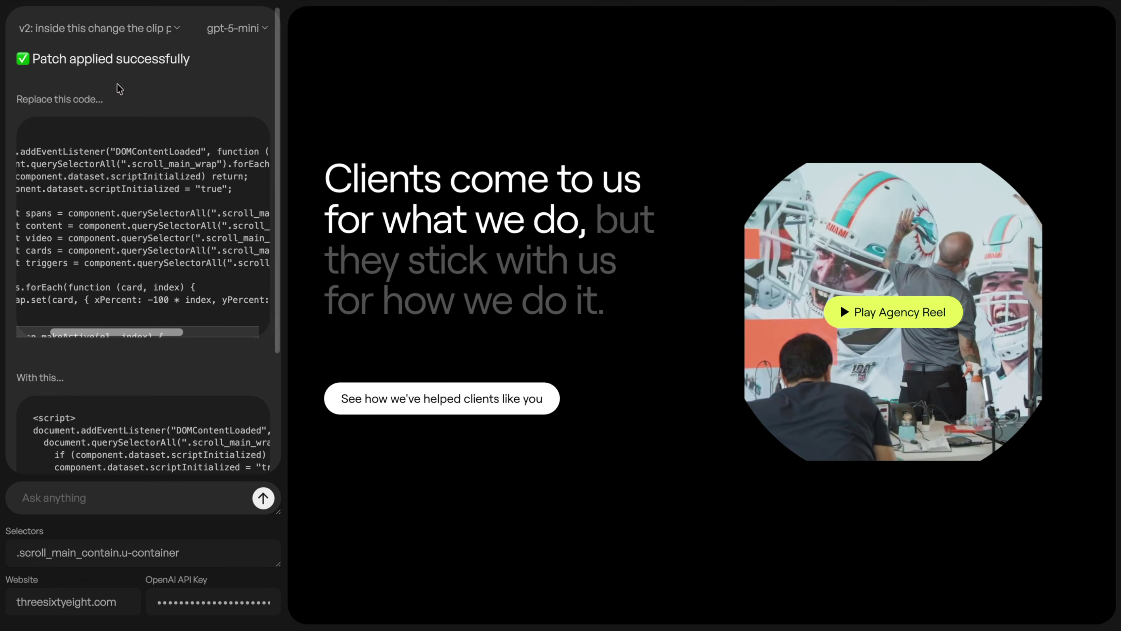
# - Switch to Version 1, the random-stagger logo marquee, and copy its replacement code
pyautogui.click(123, 30)
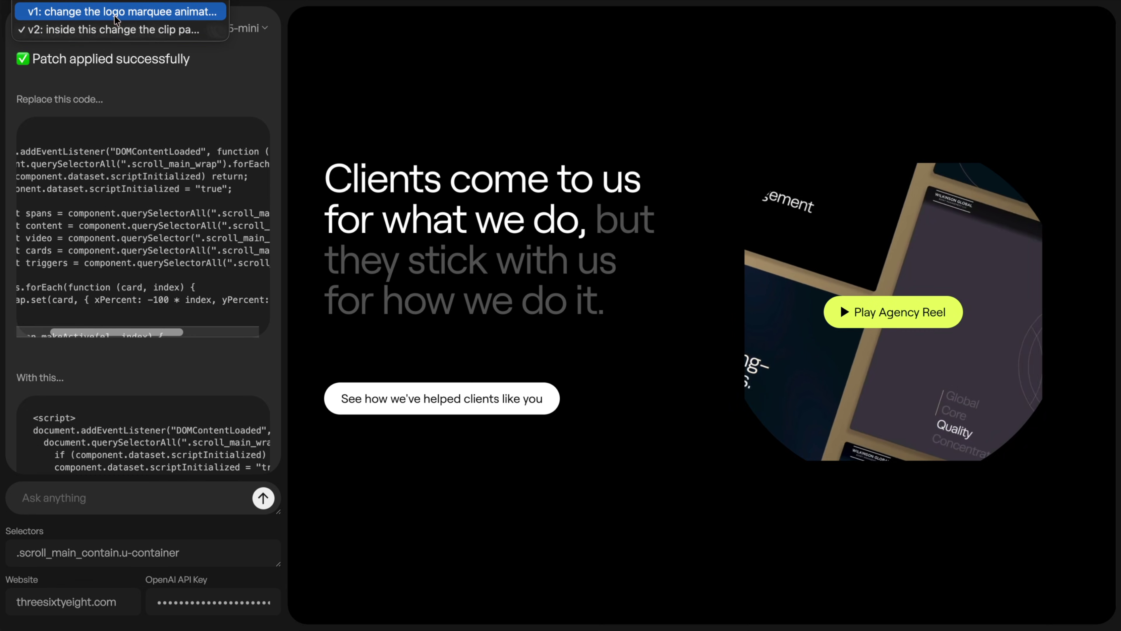
pyautogui.click(121, 12)
pyautogui.scroll(-4, 170, 116)
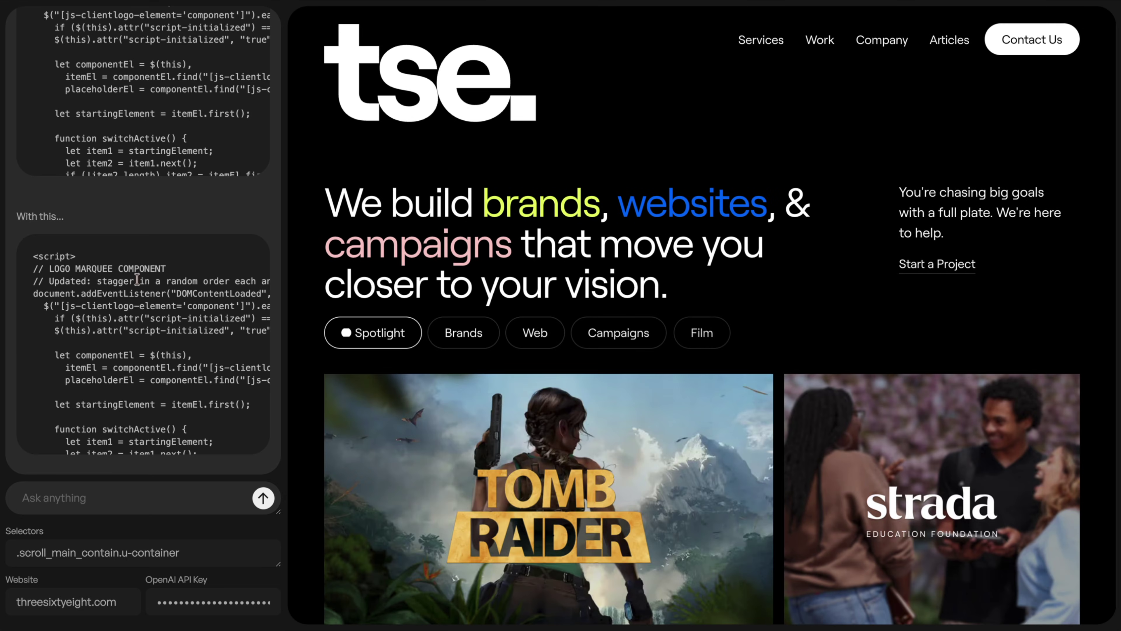
pyautogui.scroll(-10, 155, 312)
pyautogui.scroll(10, 155, 312)
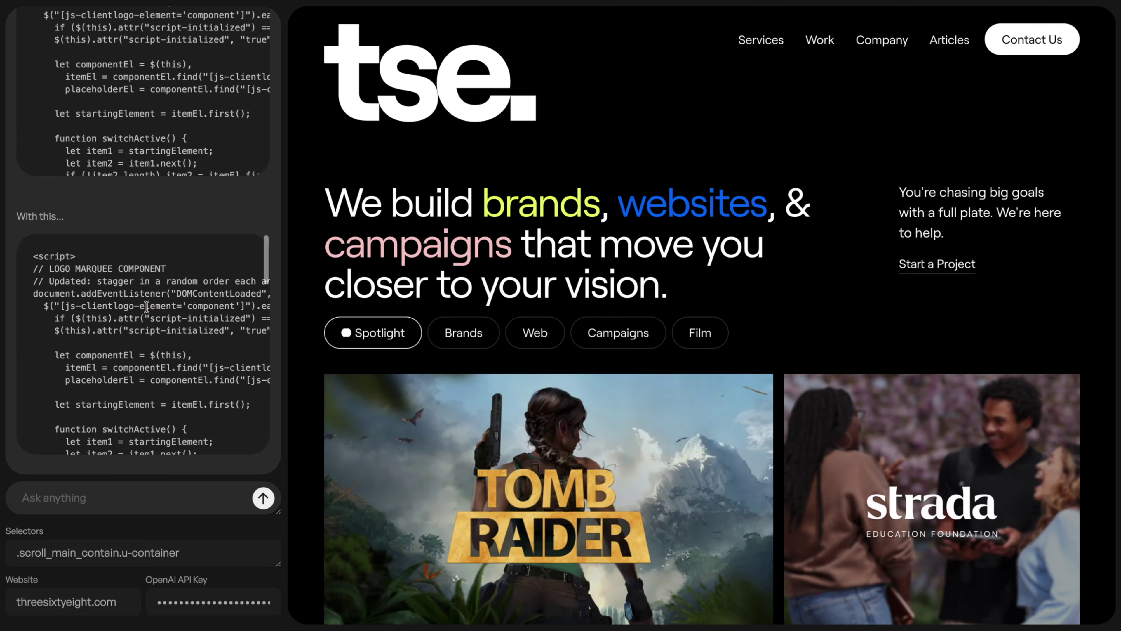
pyautogui.click(50, 217)
pyautogui.scroll(-10, 132, 312)
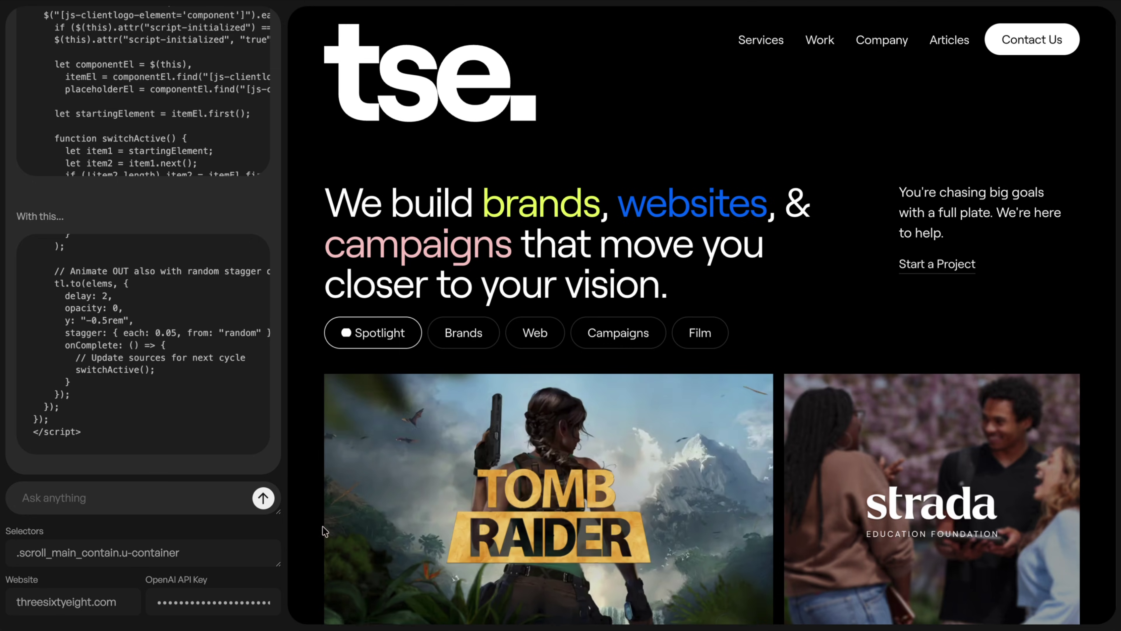
pyautogui.scroll(5, 199, 235)
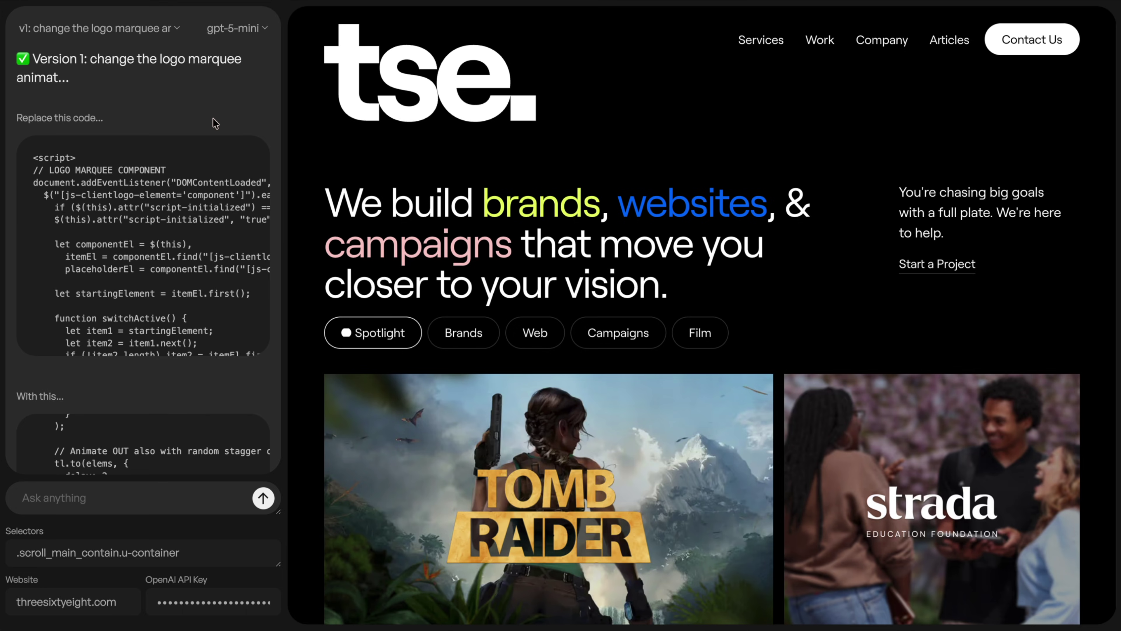